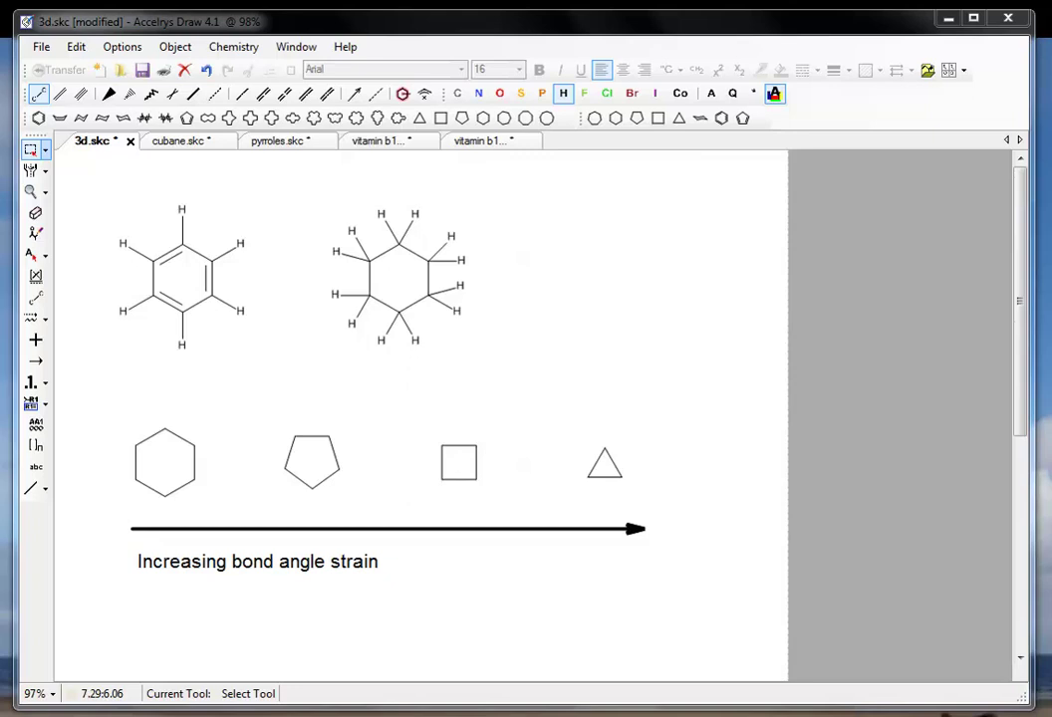
- Select the benzene and cyclohexane drawings and convert them to 3D in the viewer
left_click_drag(79, 165, 528, 380)
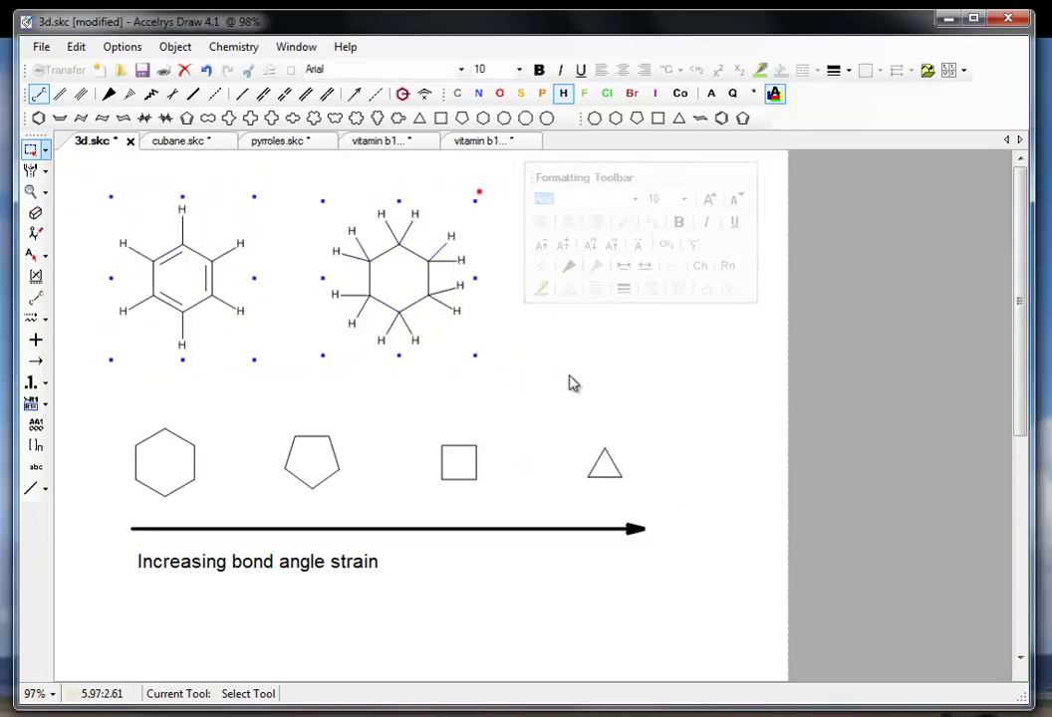
left_click(573, 384)
left_click_drag(92, 169, 518, 394)
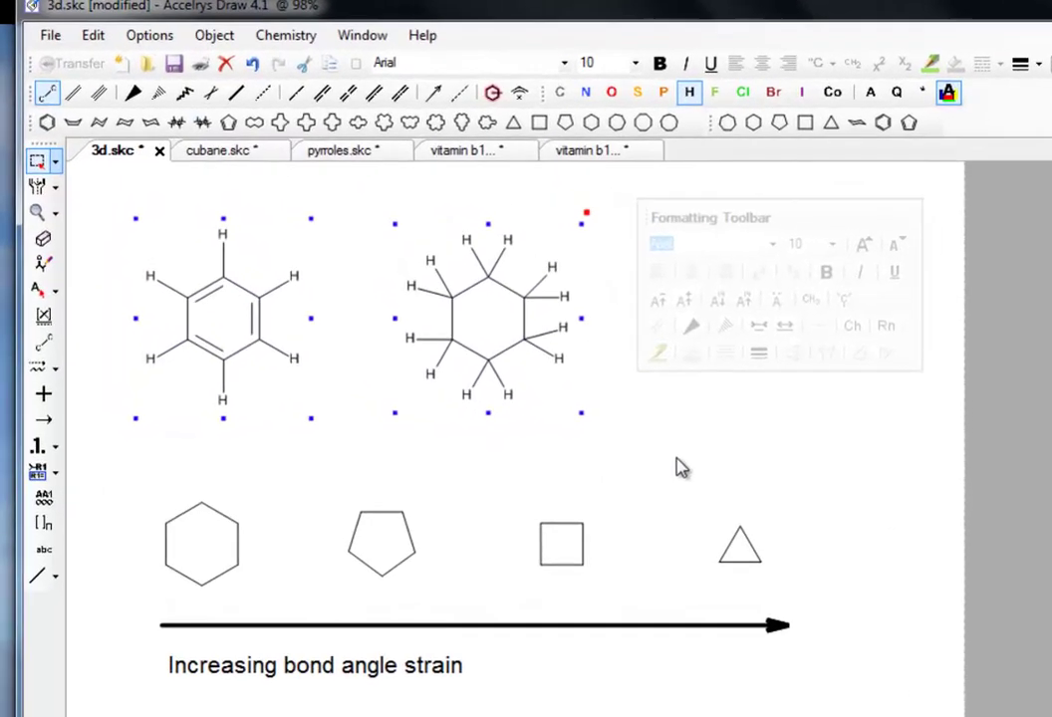
left_click(286, 35)
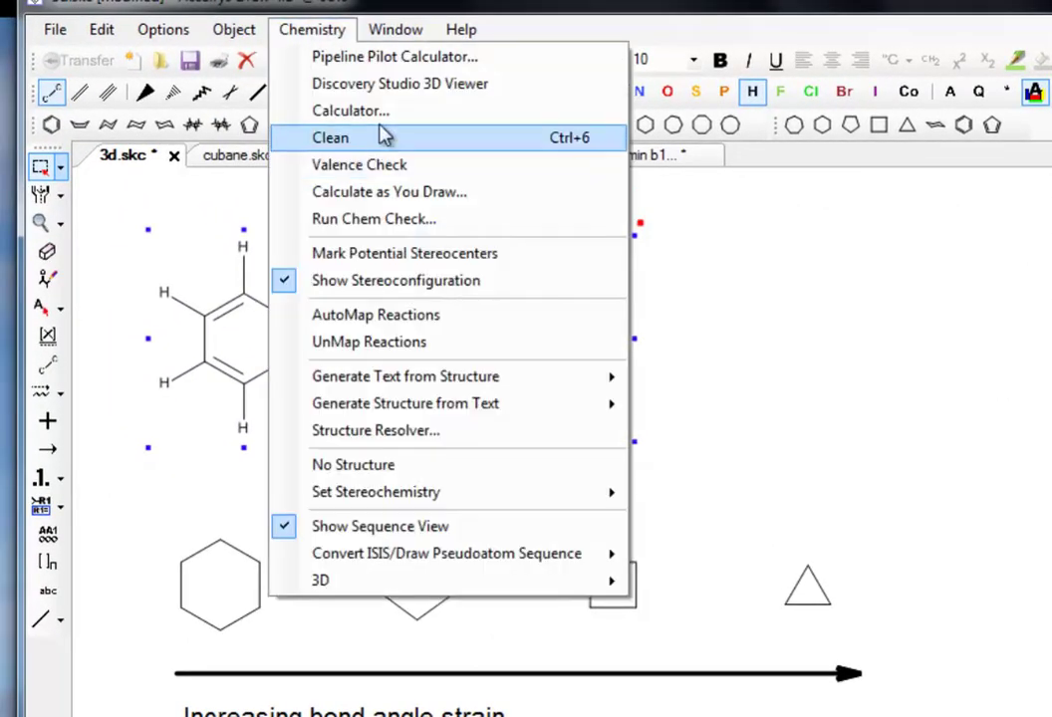
left_click(389, 85)
left_click(703, 501)
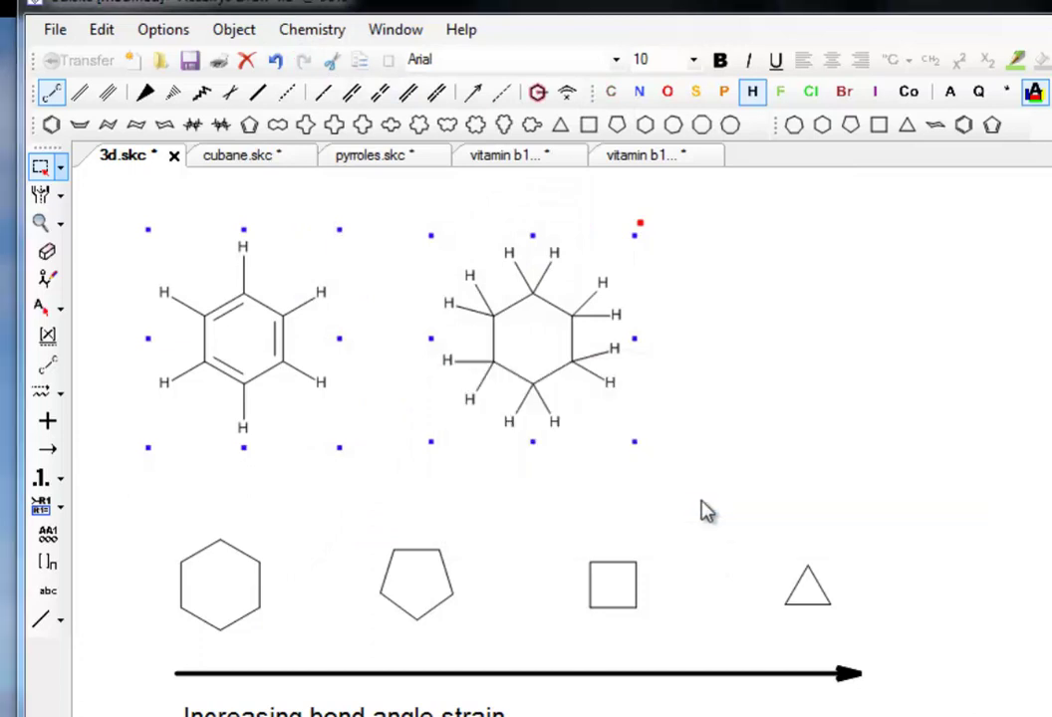
- Enlarge the 3D viewer window, rotate the molecules about a horizontal axis, then deselect them
left_click_drag(513, 628, 177, 634)
left_click_drag(754, 559, 760, 447)
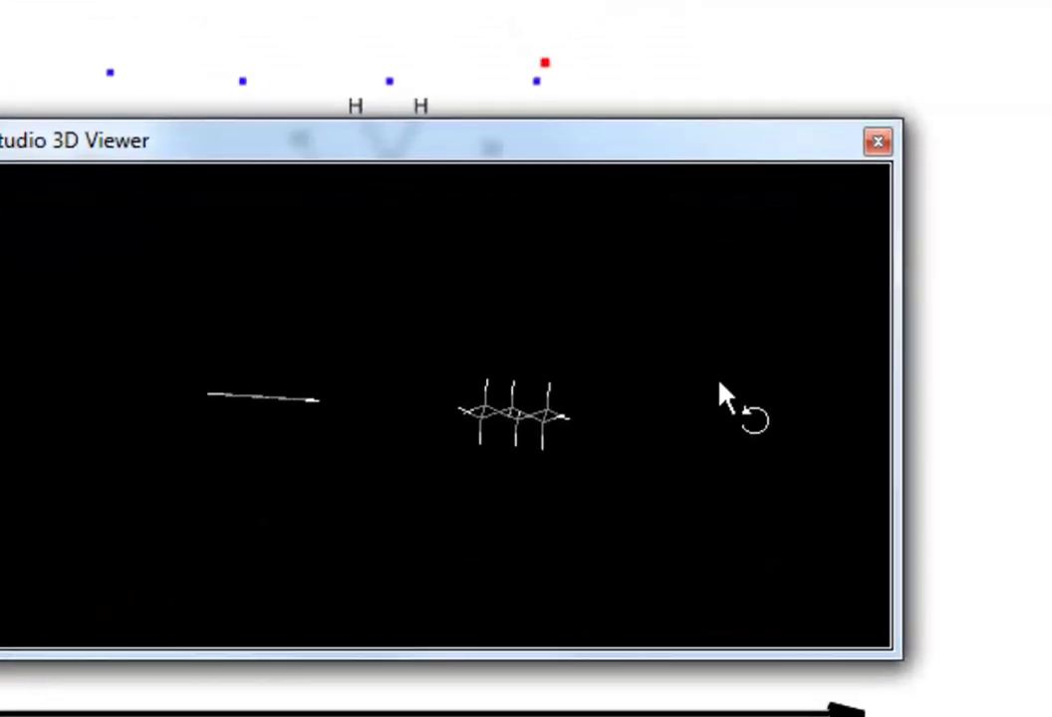
left_click_drag(724, 396, 727, 401)
left_click_drag(899, 657, 996, 716)
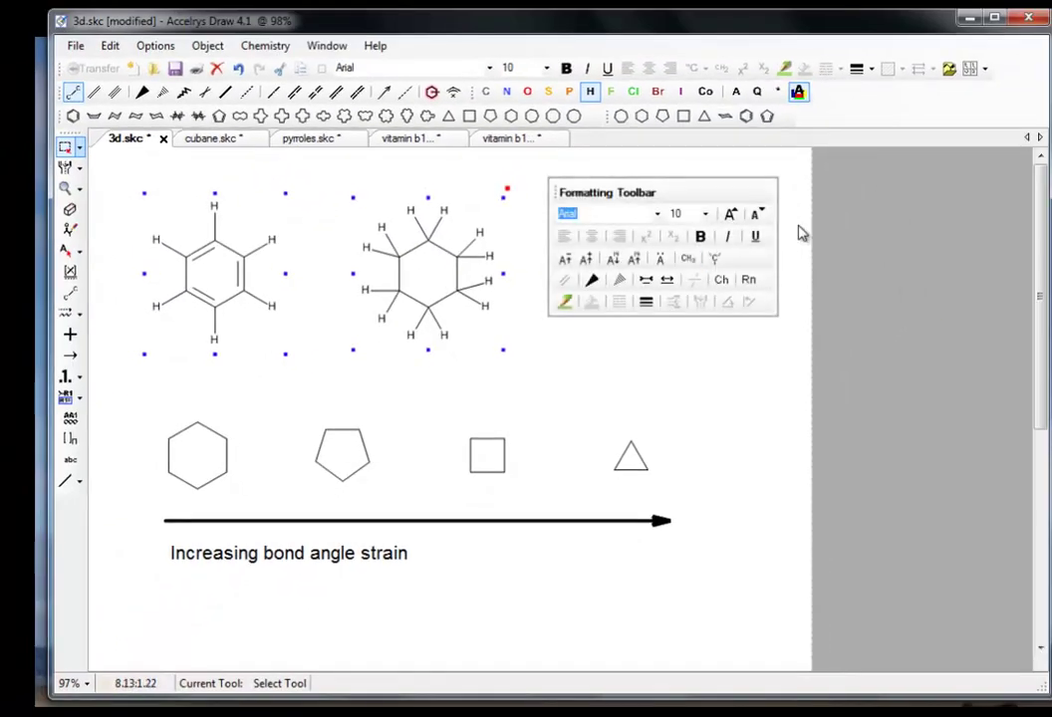
left_click(797, 227)
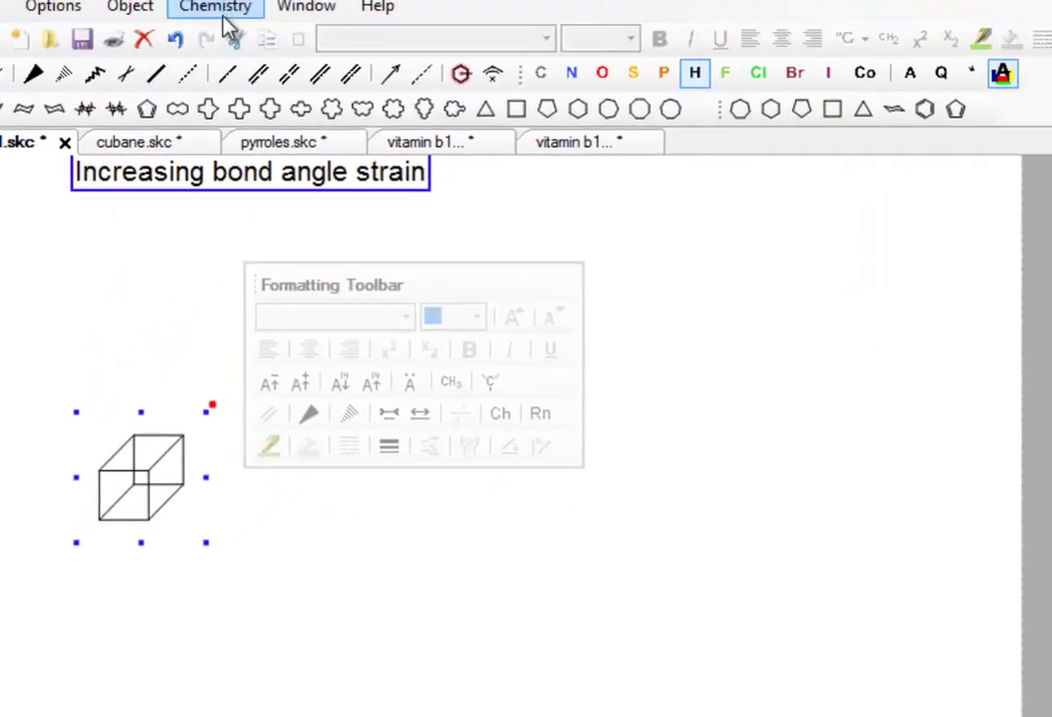
- Generate the IUPAC name 'cubane' from the cube and place it beneath the structure
left_click(225, 12)
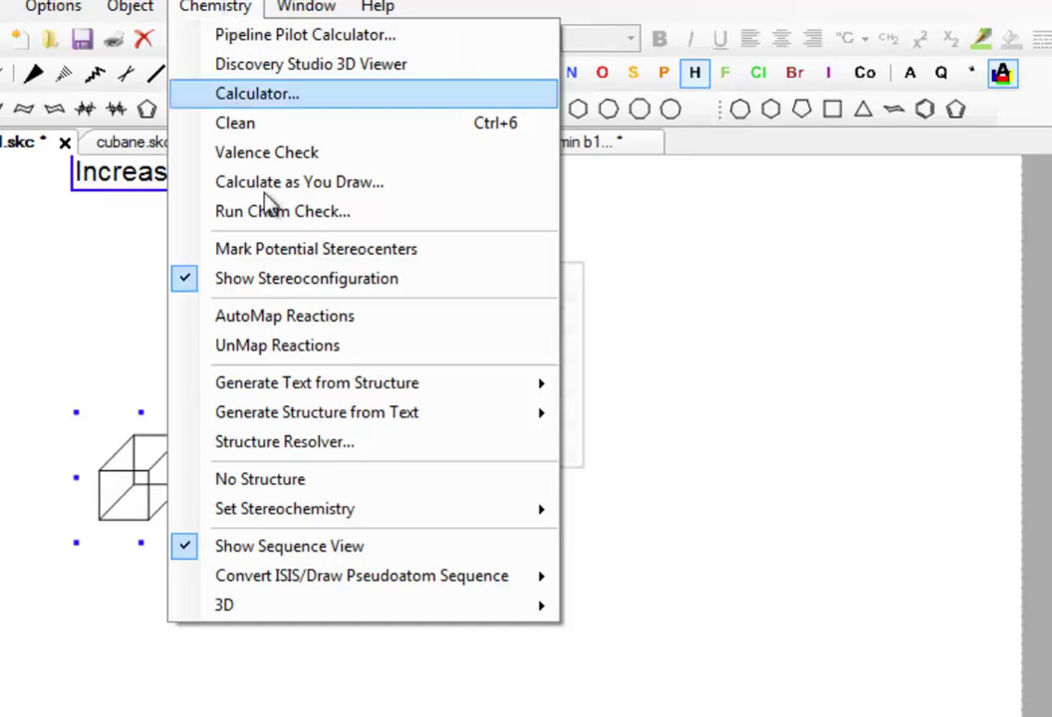
mouse_move(345, 397)
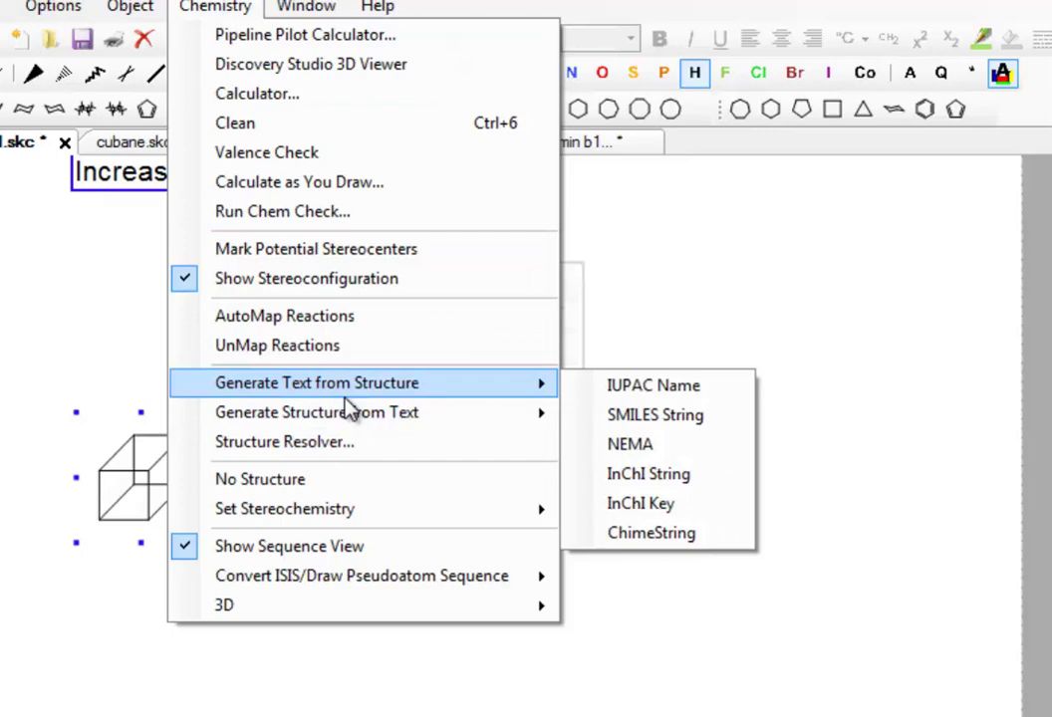
left_click(687, 388)
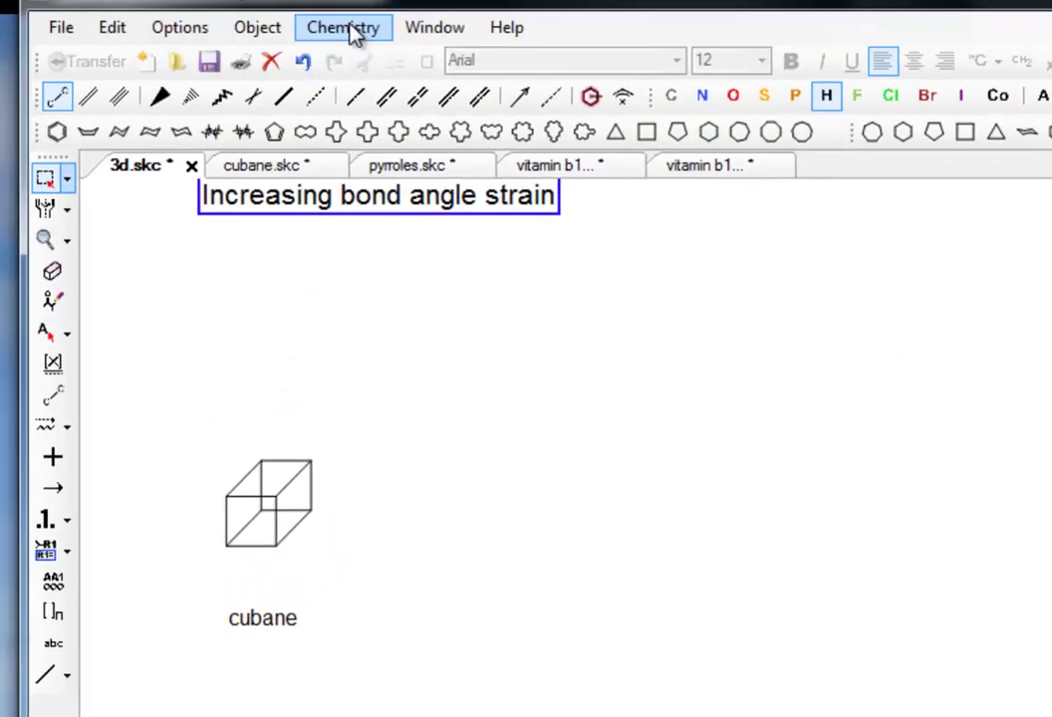
- Build a structure from the IUPAC name 'cubane' and place it beside the first cube
left_click(353, 30)
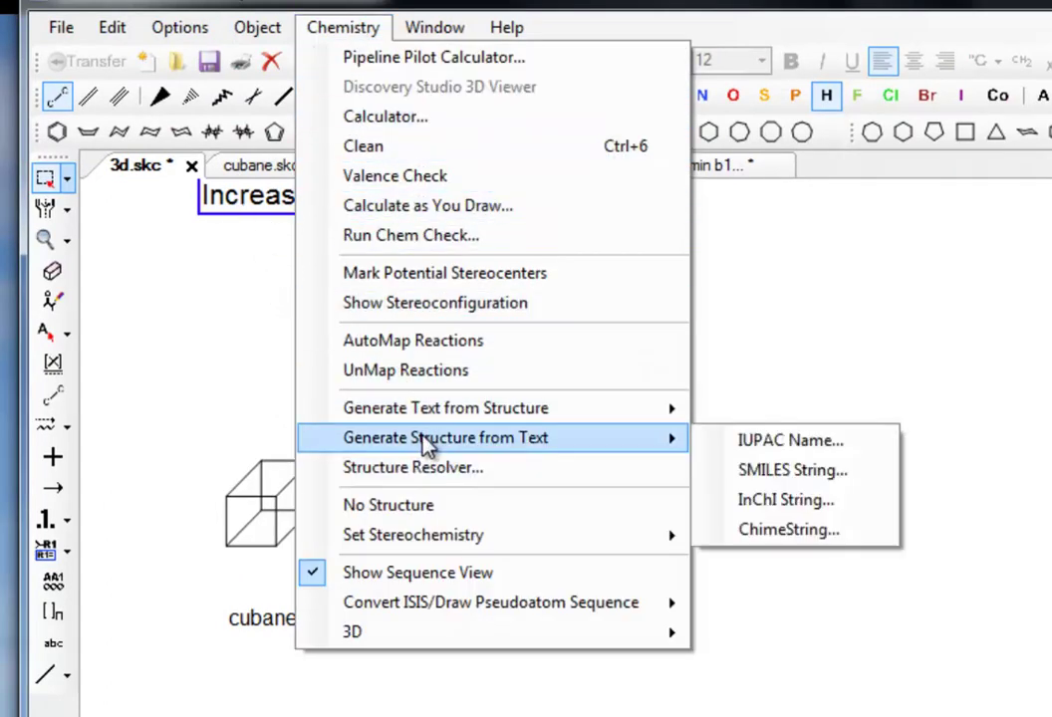
left_click(817, 440)
type("cubane")
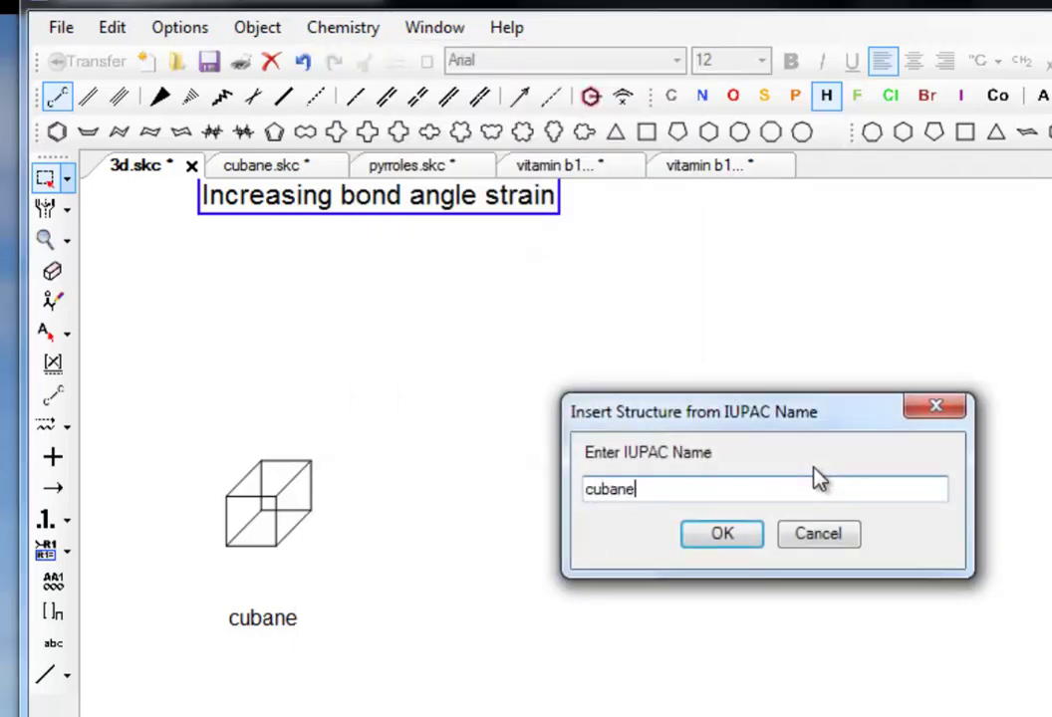
left_click(741, 539)
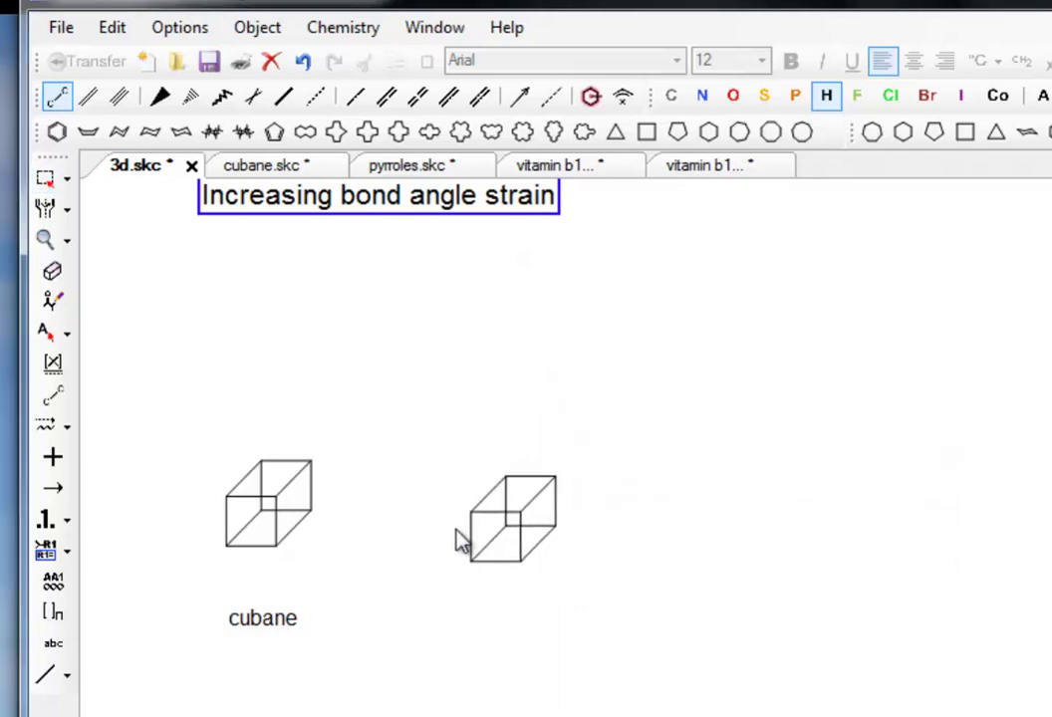
left_click(412, 505)
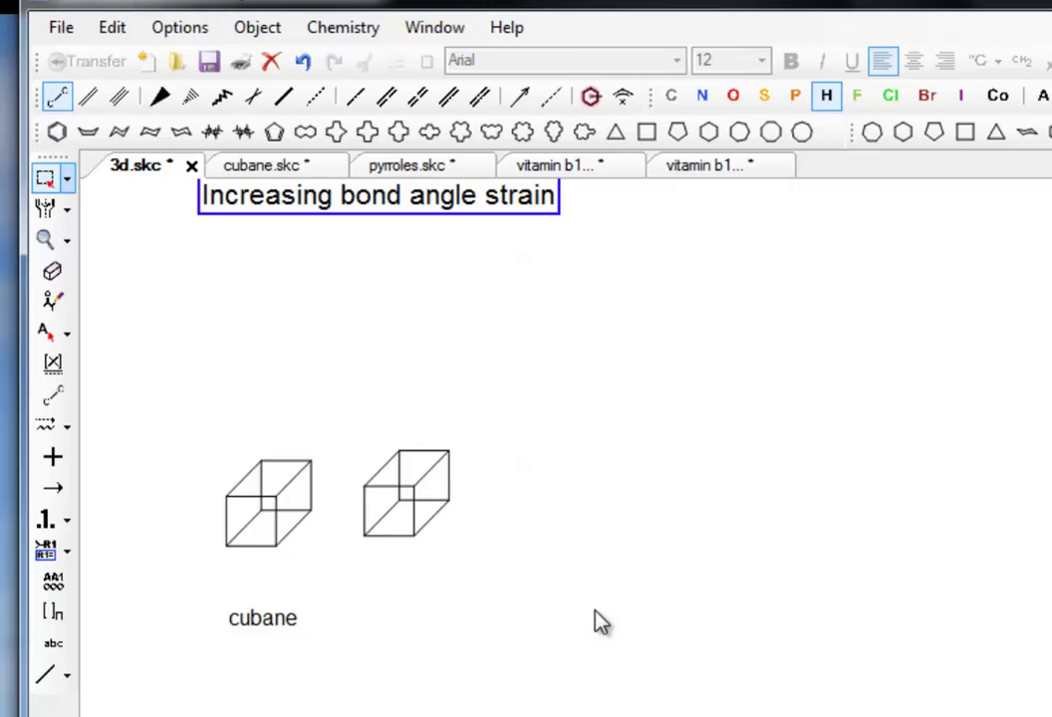
- Show the cubane.skc sheet with the cubane drawing and SMILES C12C3C4C1C5C2C3C45
left_click(282, 167)
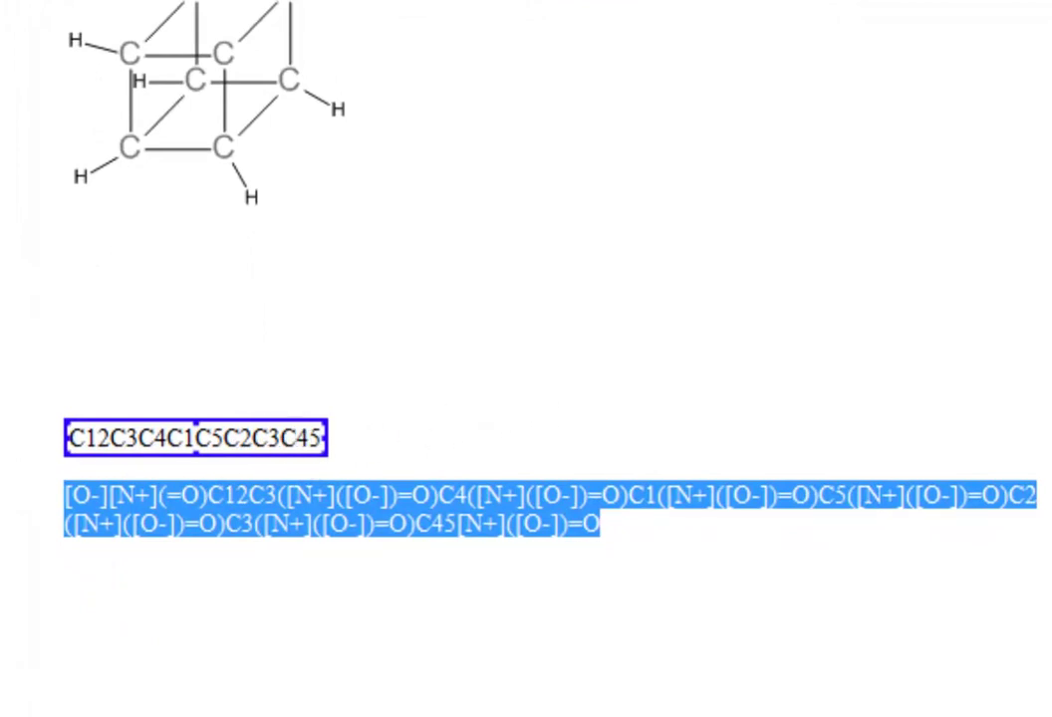
mouse_move(358, 712)
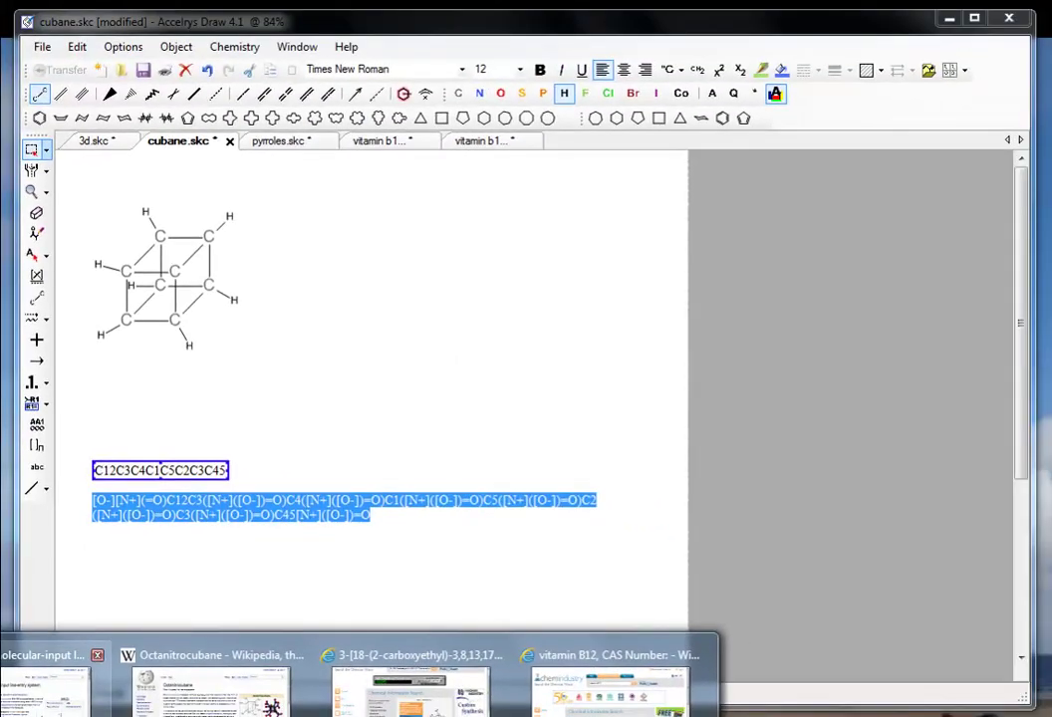
- In Wikipedia's cubane infobox, reveal and select the SMILES string C12C3C4C1C5C2C3C45
left_click(79, 698)
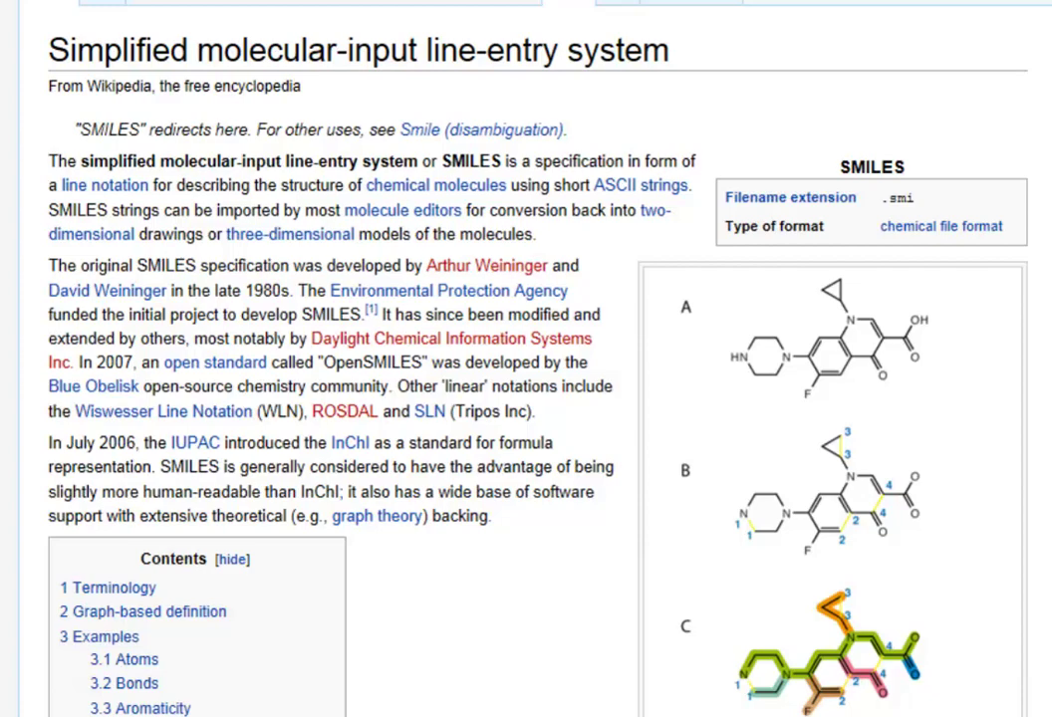
scroll(538, 359, "down", 2)
scroll(1021, 8, "up", 3)
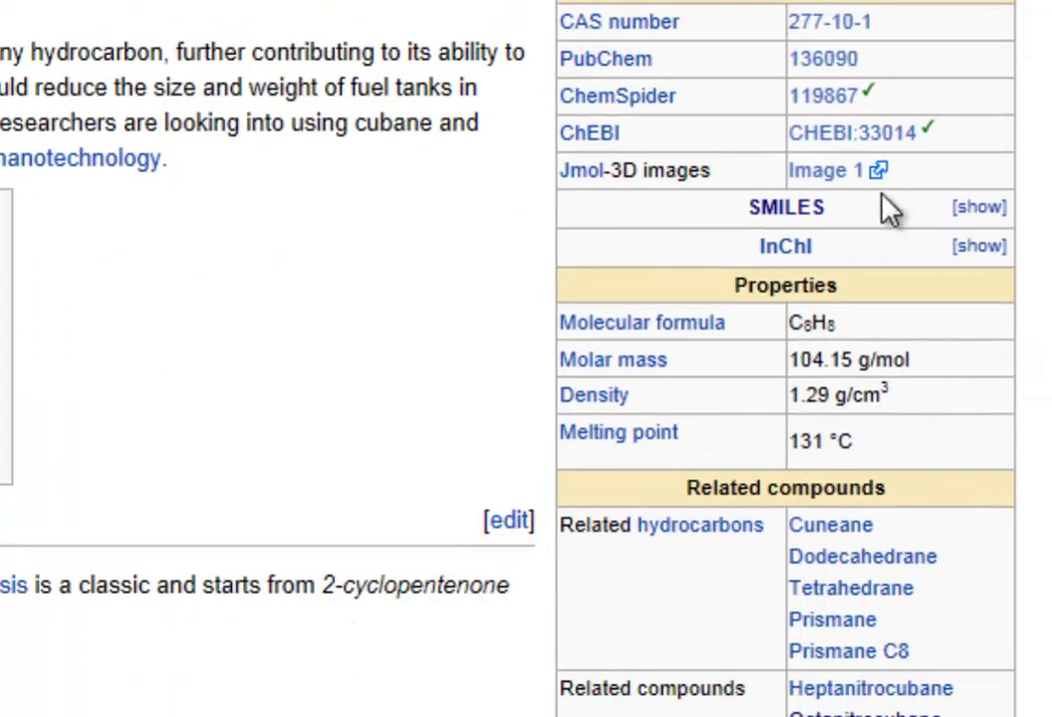
left_click(978, 208)
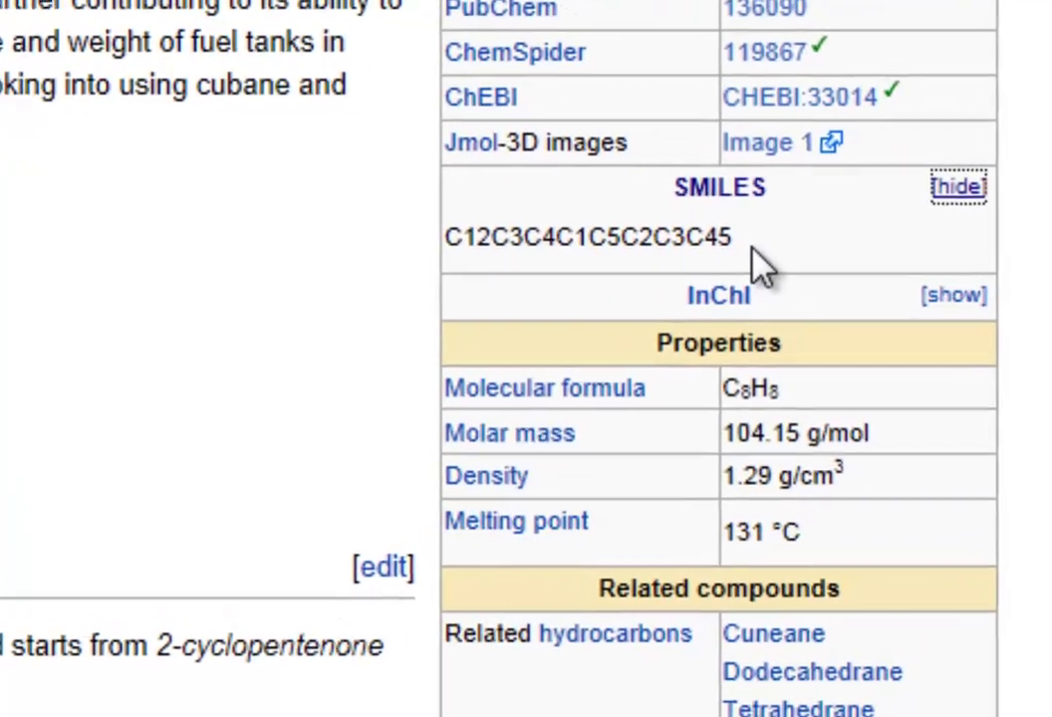
left_click_drag(807, 251, 627, 260)
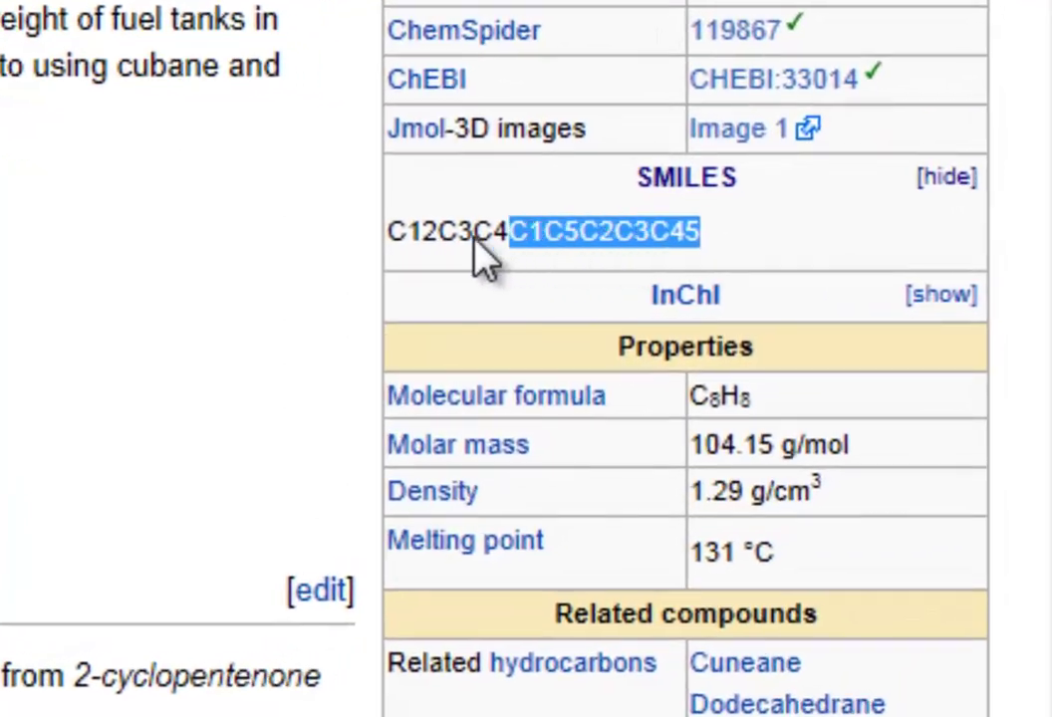
left_click_drag(476, 243, 406, 261)
key("ctrl+c")
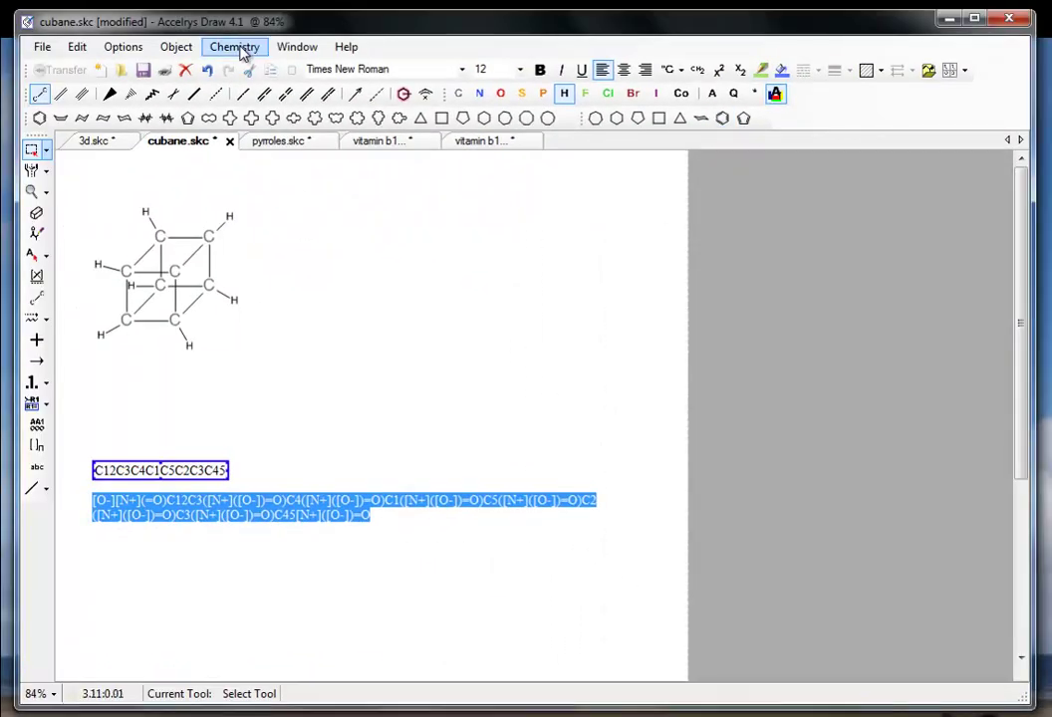
- Build a cube structure from the pasted cubane SMILES string and place it on the sheet
left_click(236, 47)
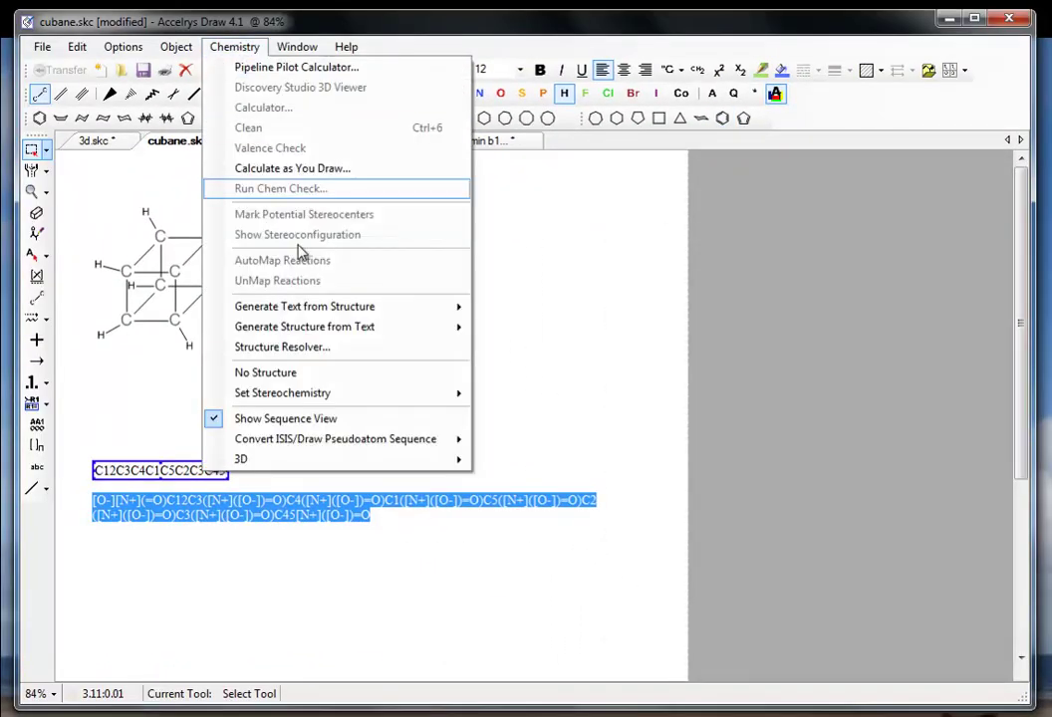
mouse_move(332, 335)
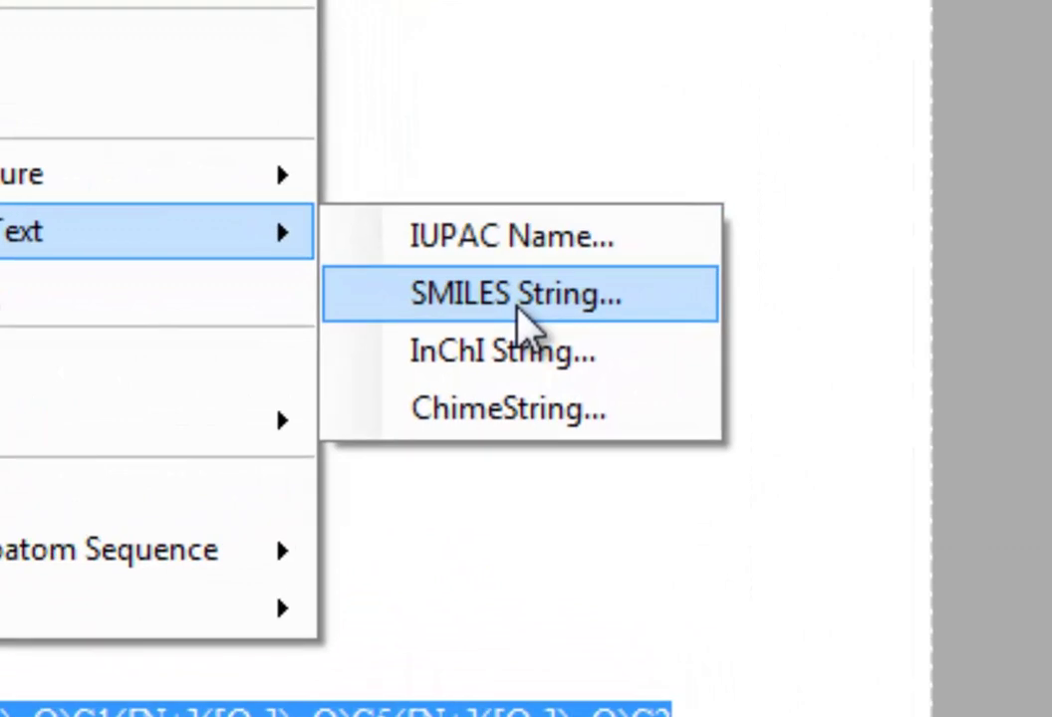
left_click(520, 317)
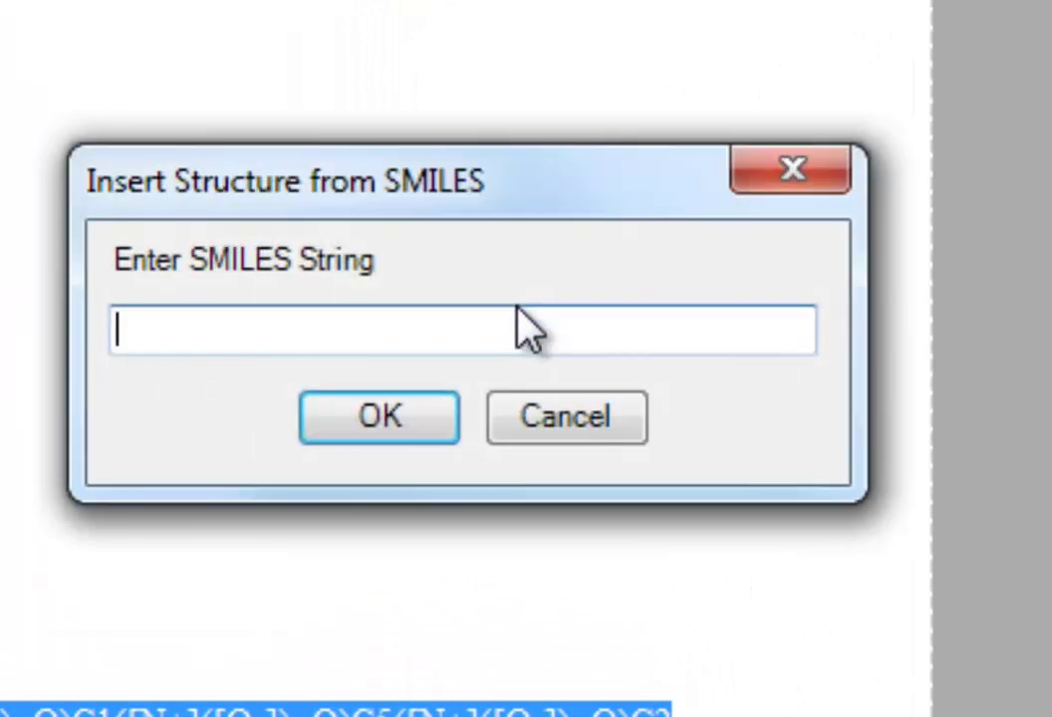
key("ctrl+v")
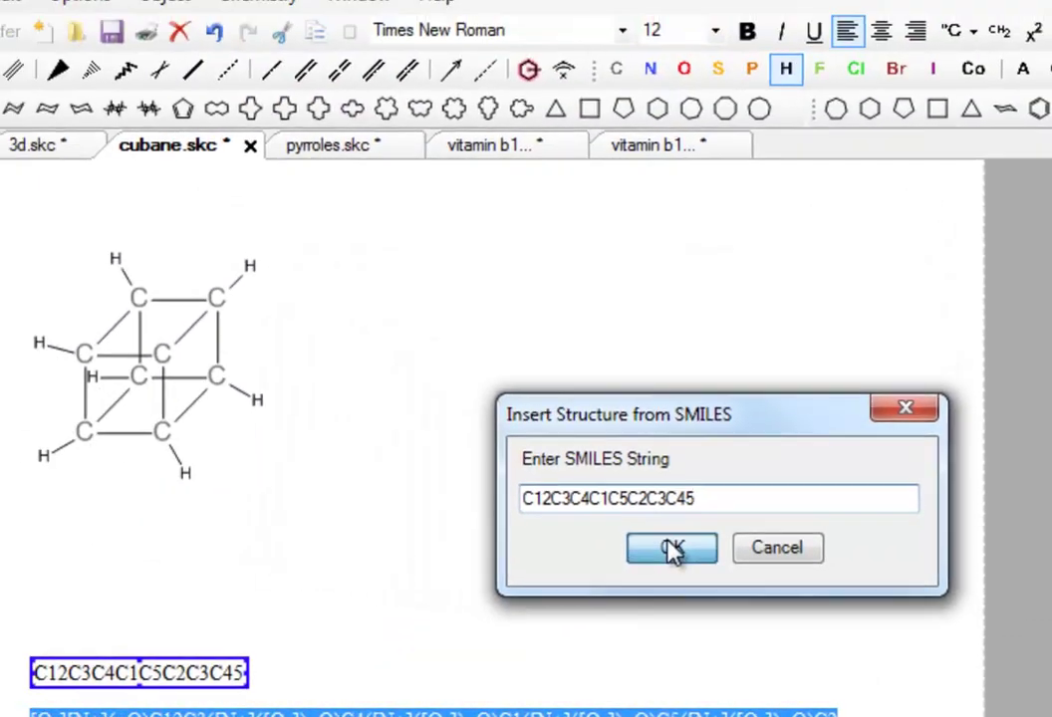
left_click(379, 416)
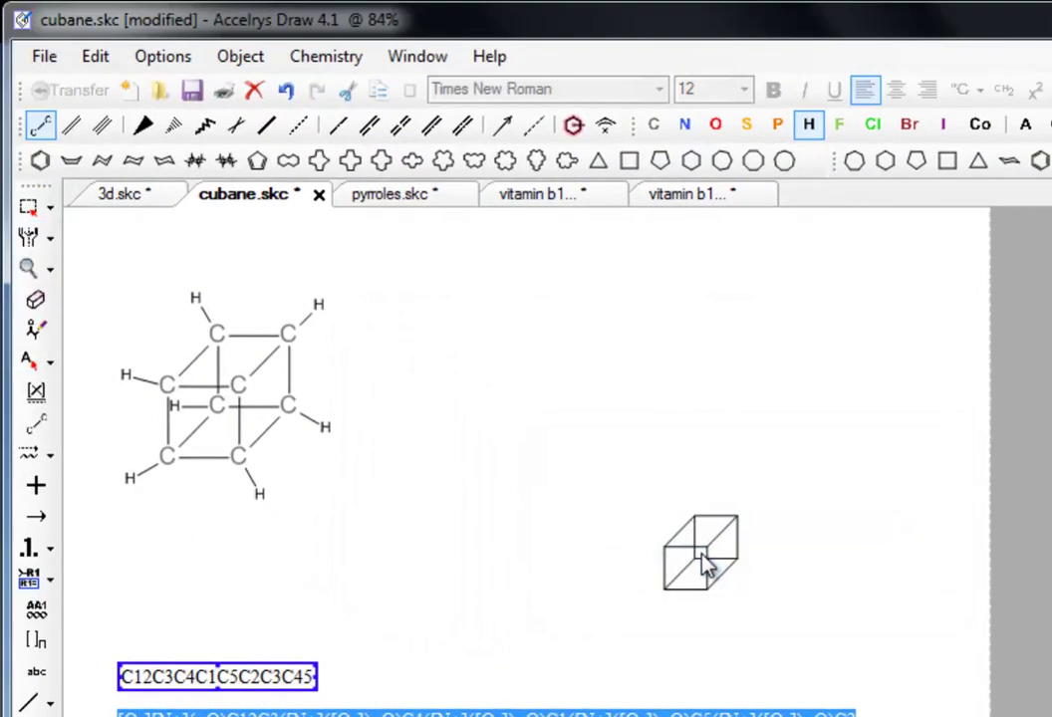
left_click(474, 403)
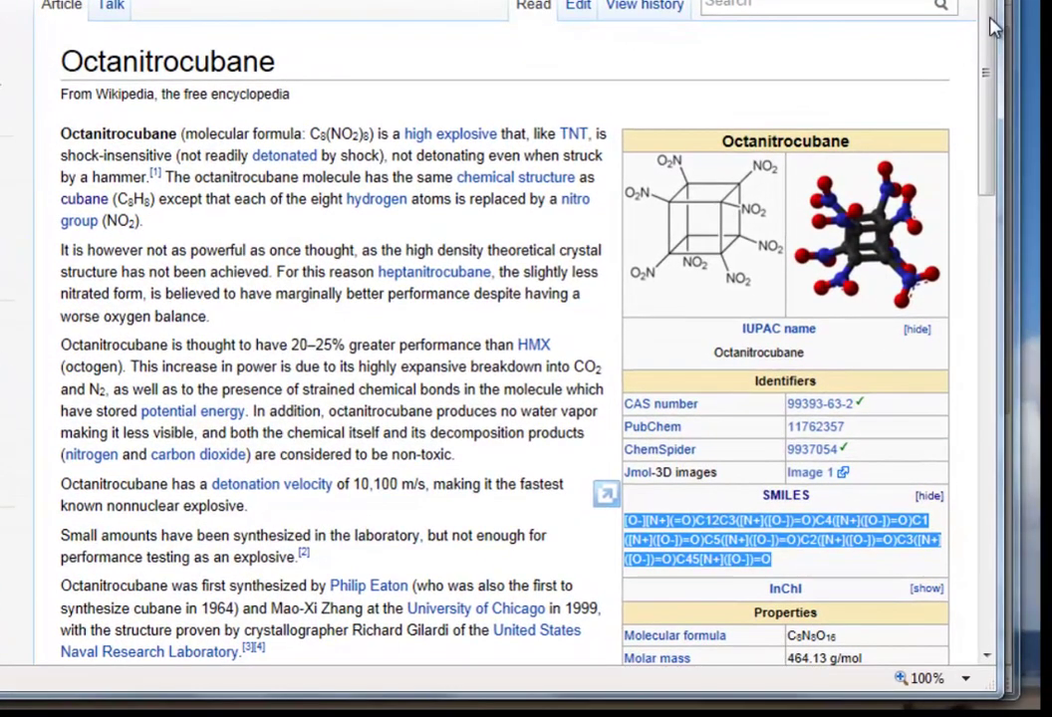
- Select the whole octanitrocubane SMILES string on the cubane sheet
scroll(498, 349, "down", 3)
left_click(717, 394)
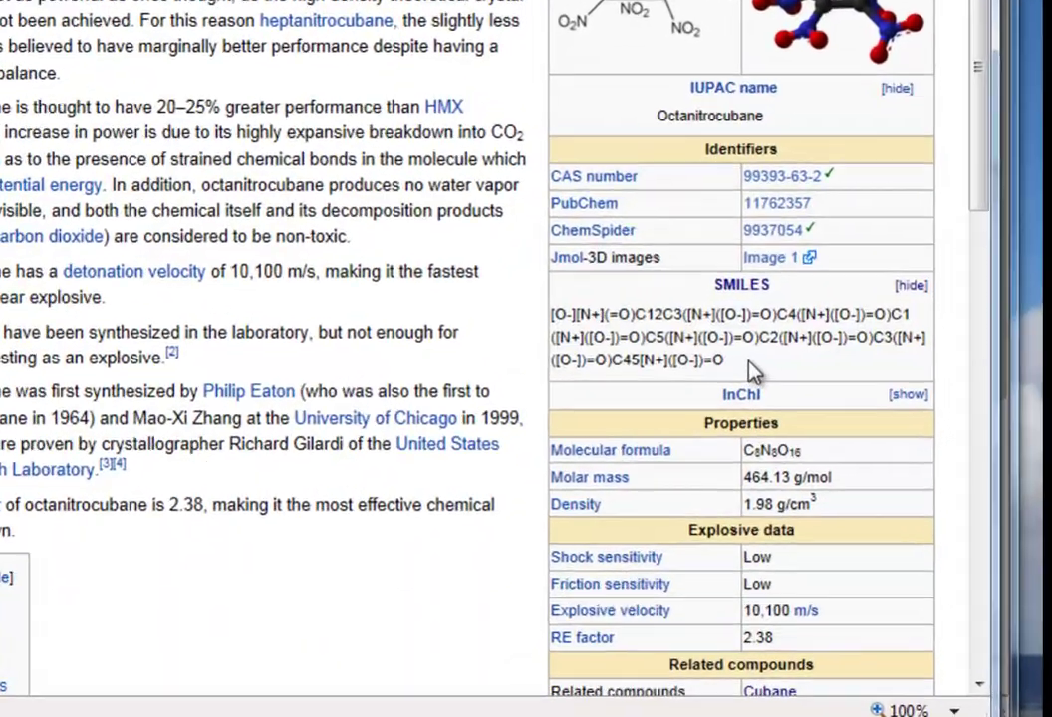
left_click_drag(749, 363, 544, 319)
key("ctrl+c")
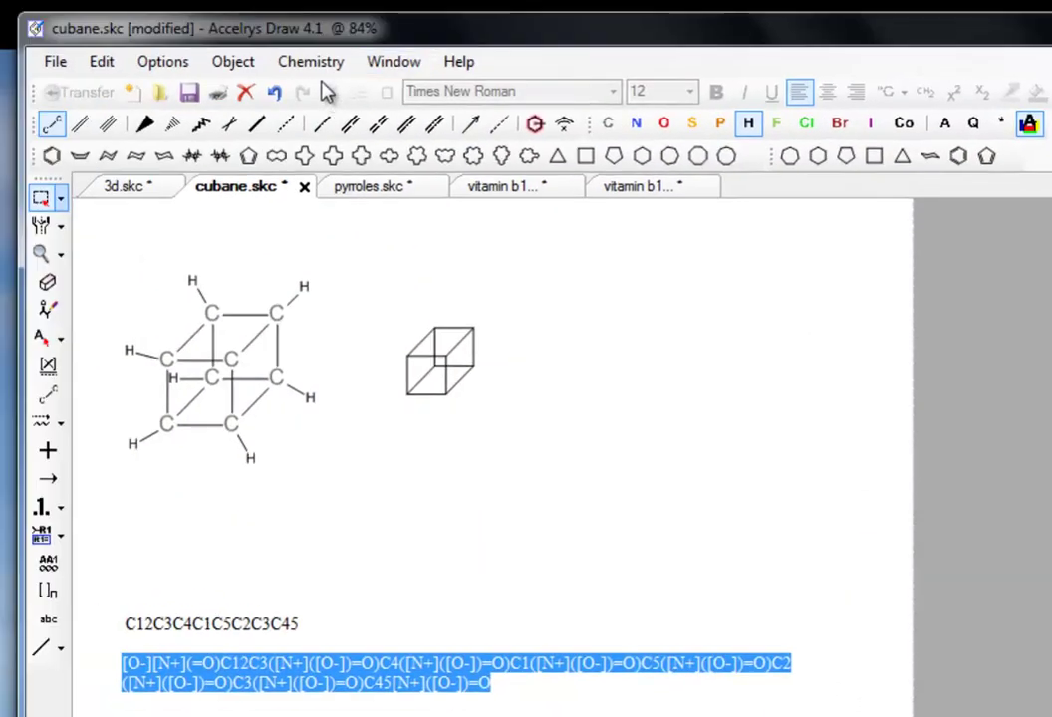
- Start a structure from SMILES and paste in the copied octanitrocubane SMILES string
left_click(310, 62)
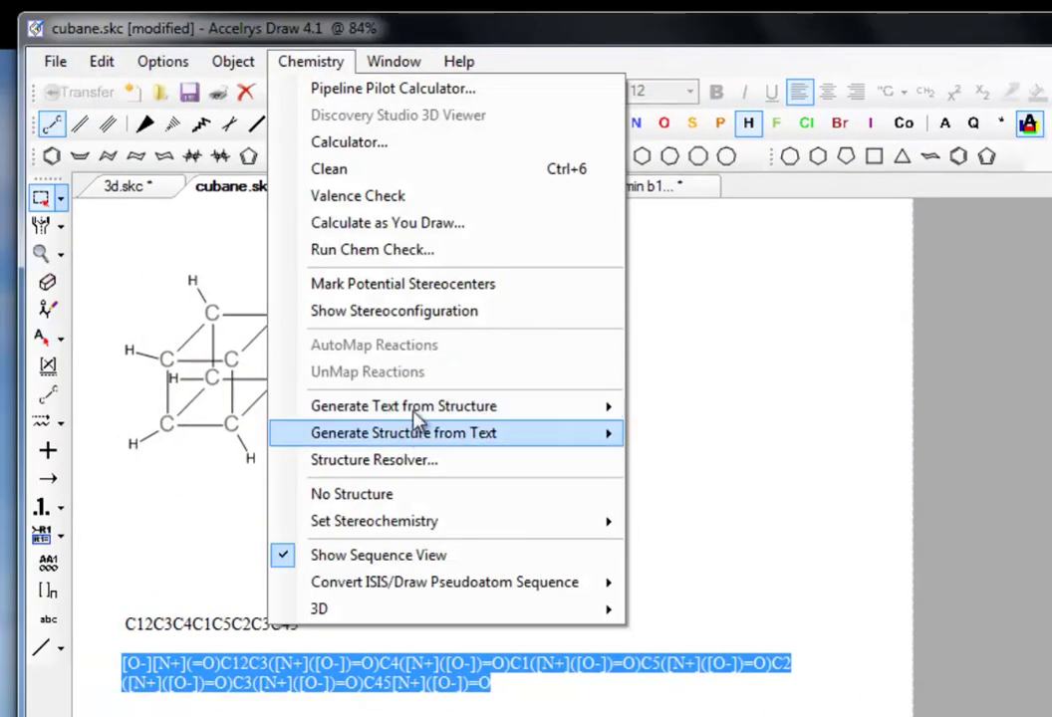
mouse_move(403, 433)
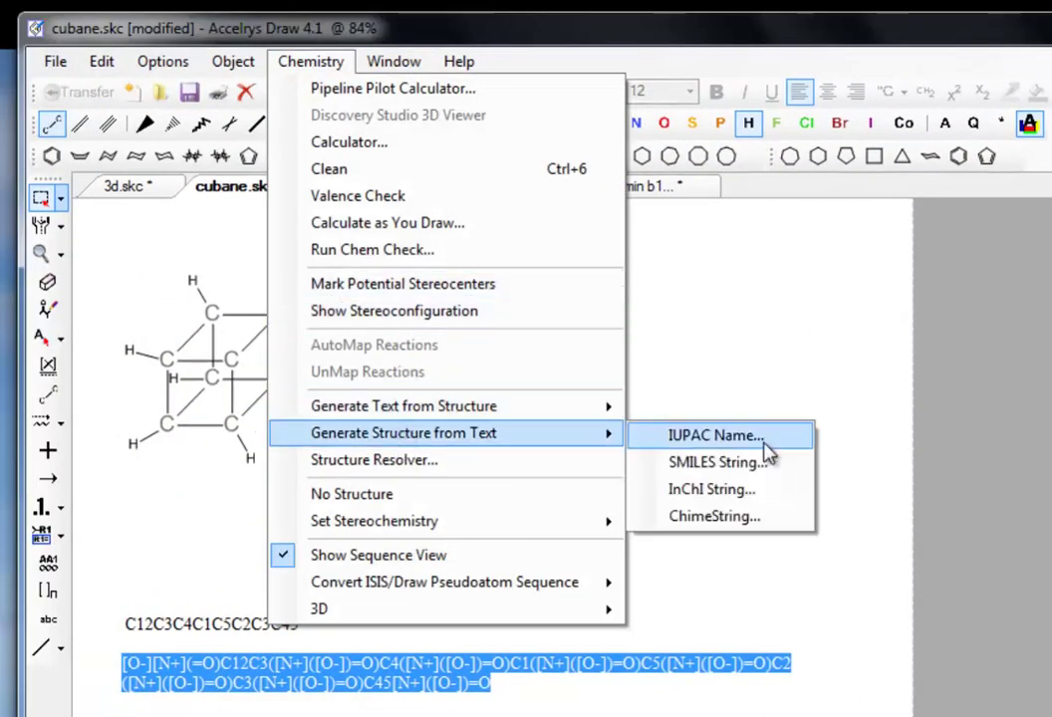
left_click(742, 481)
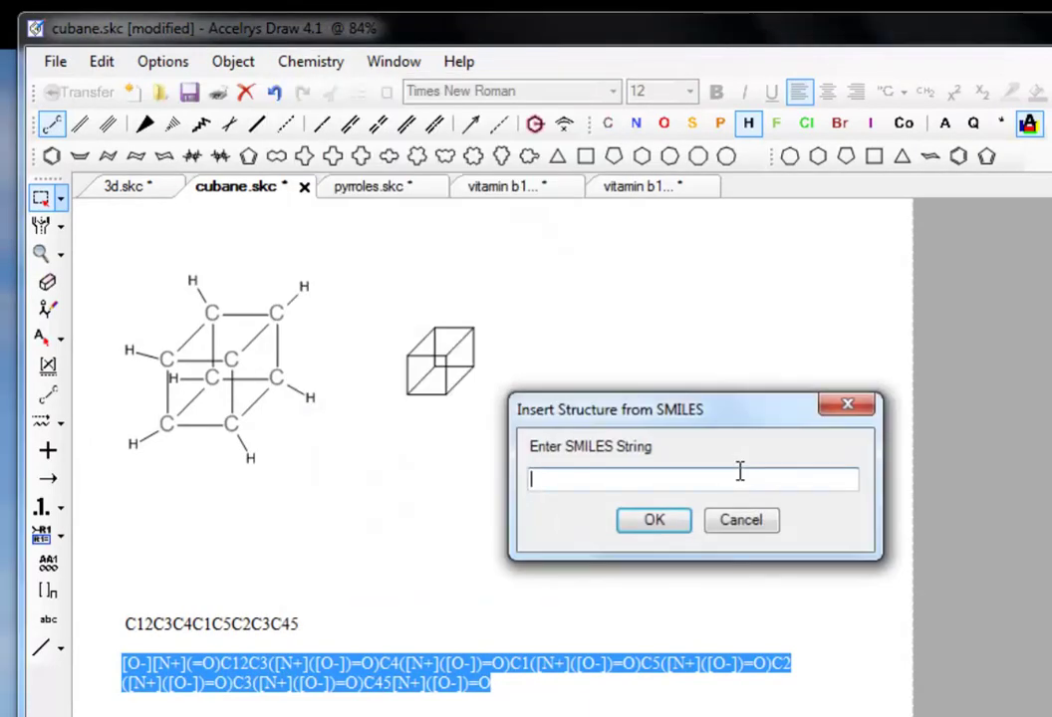
key("ctrl+v")
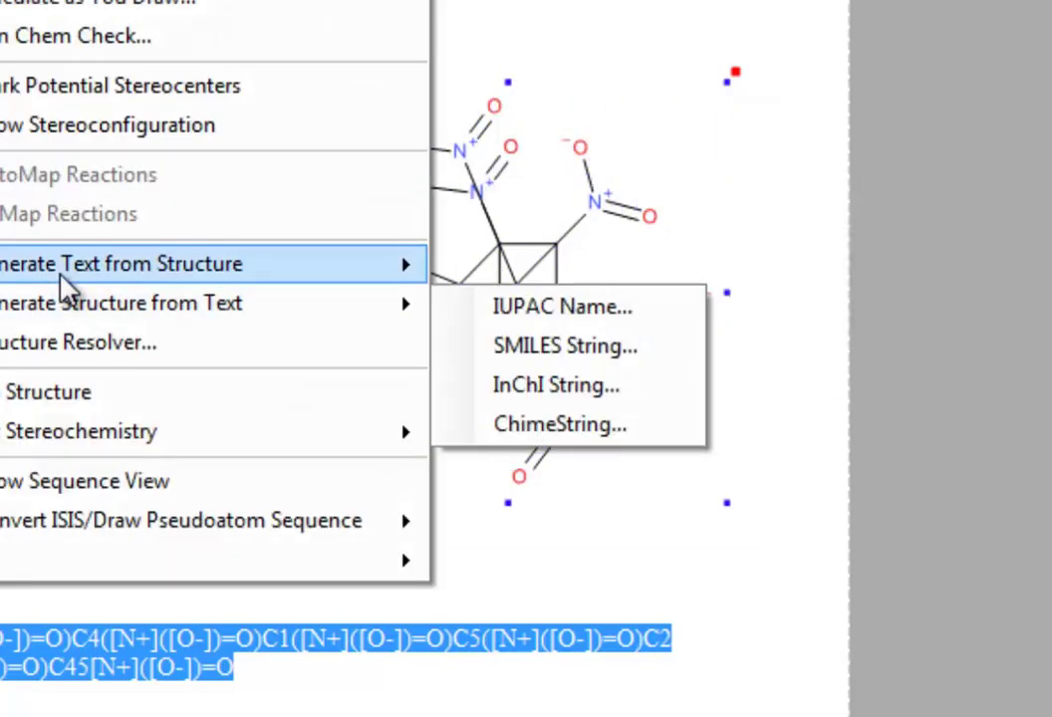
- Generate the IUPAC name 1,2,3,4,5,6,7,8-octanitrocubane and drop it below the nitrated cube
mouse_move(62, 276)
left_click(595, 271)
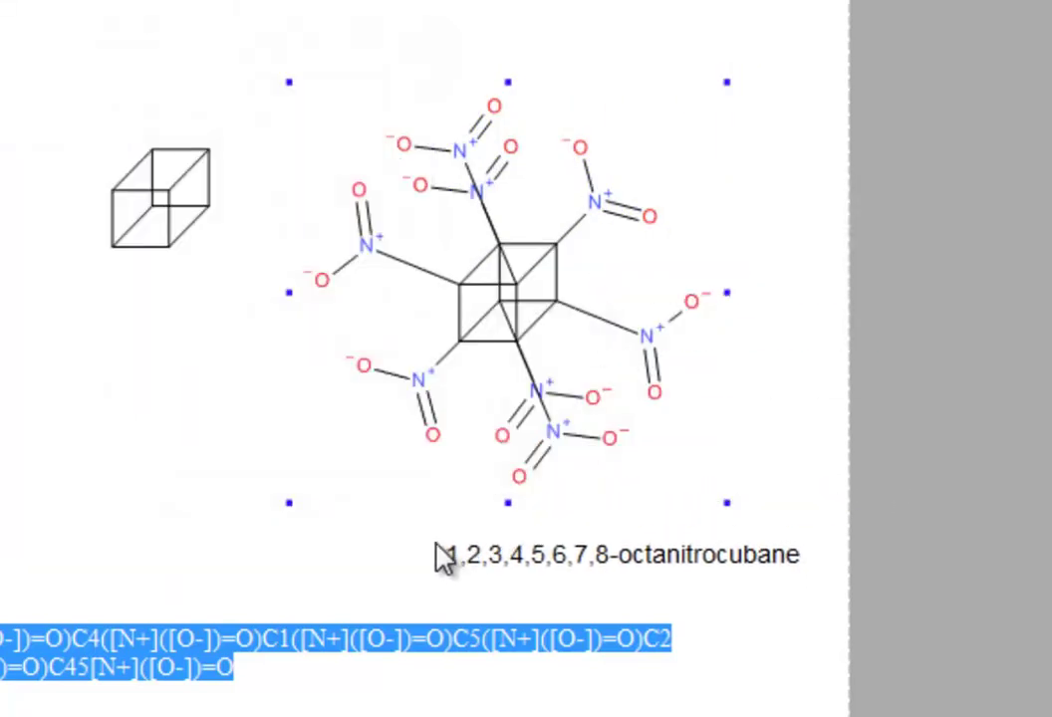
left_click(351, 550)
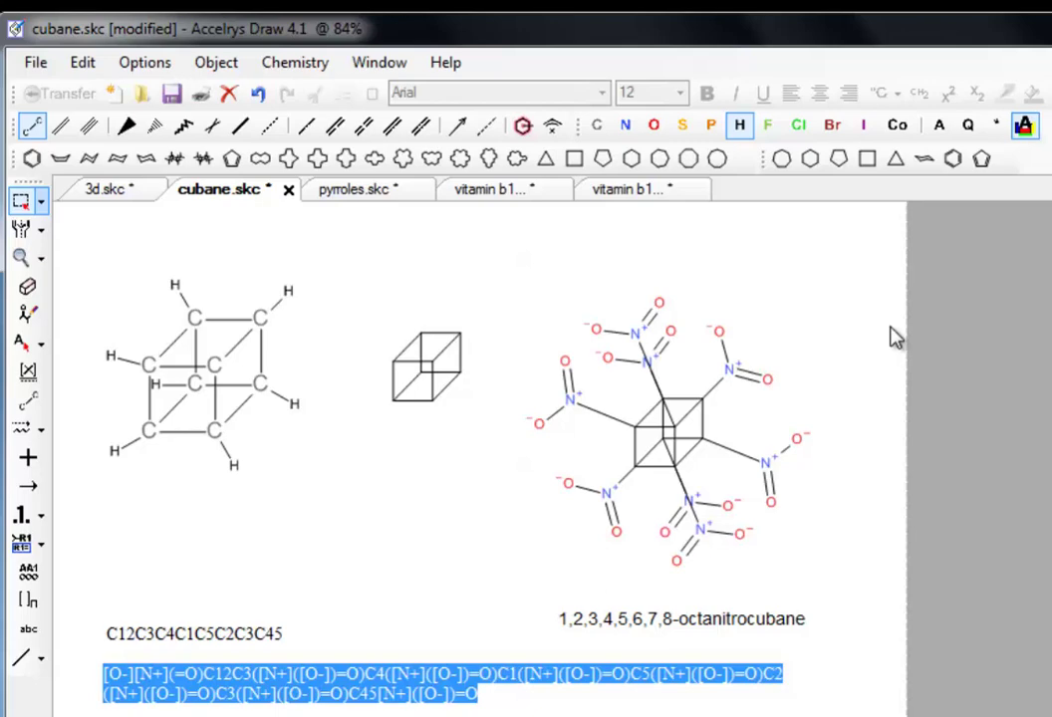
- On pyrroles.skc, delete the 'pyrrole' label and select both pyrrole drawings
left_click(347, 191)
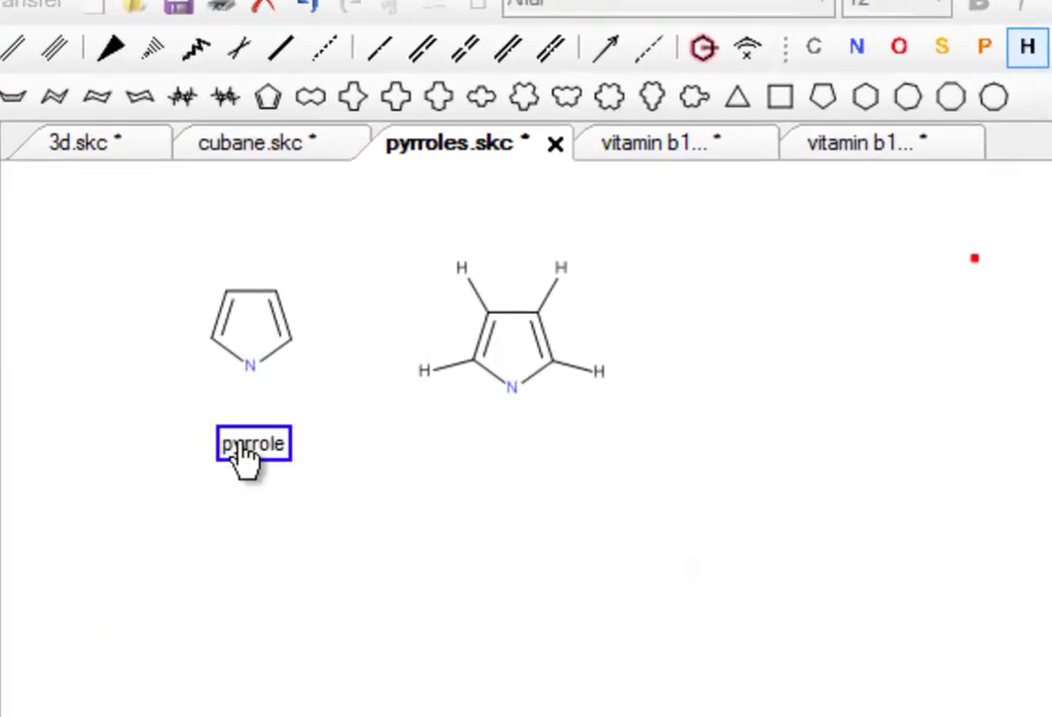
left_click(248, 456)
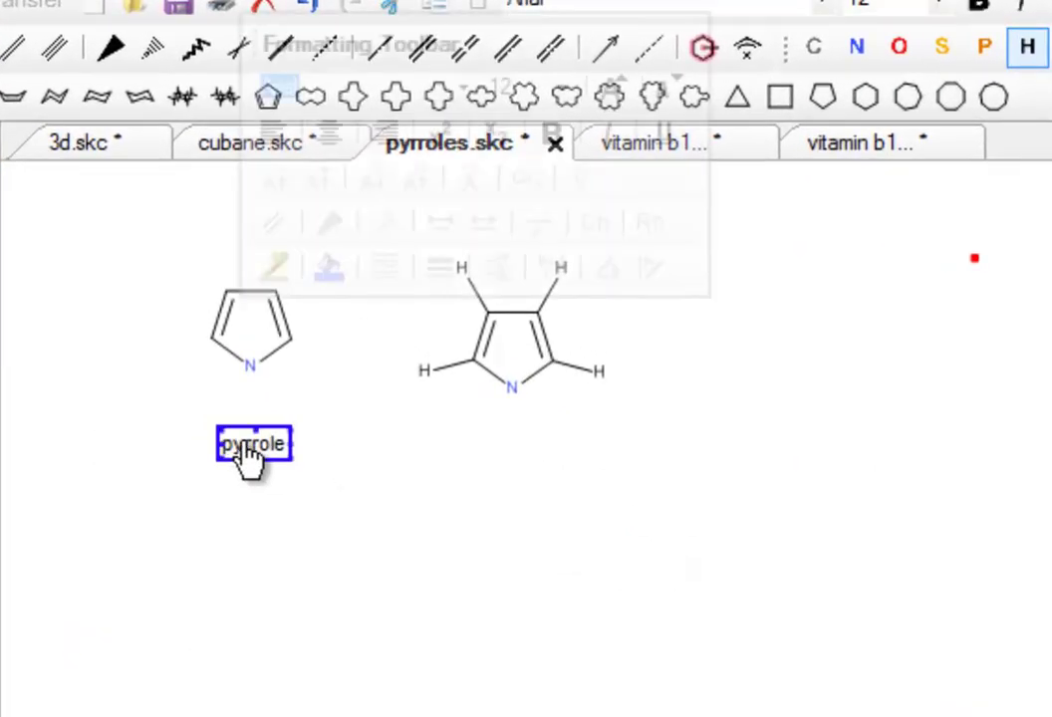
key("Delete")
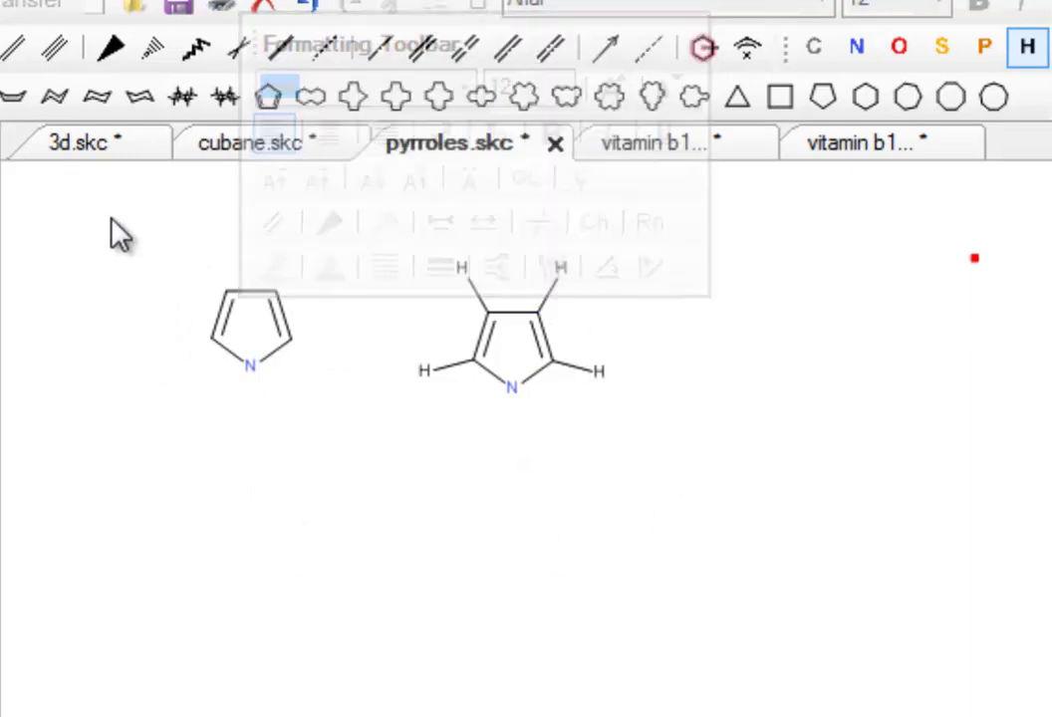
left_click_drag(104, 202, 751, 482)
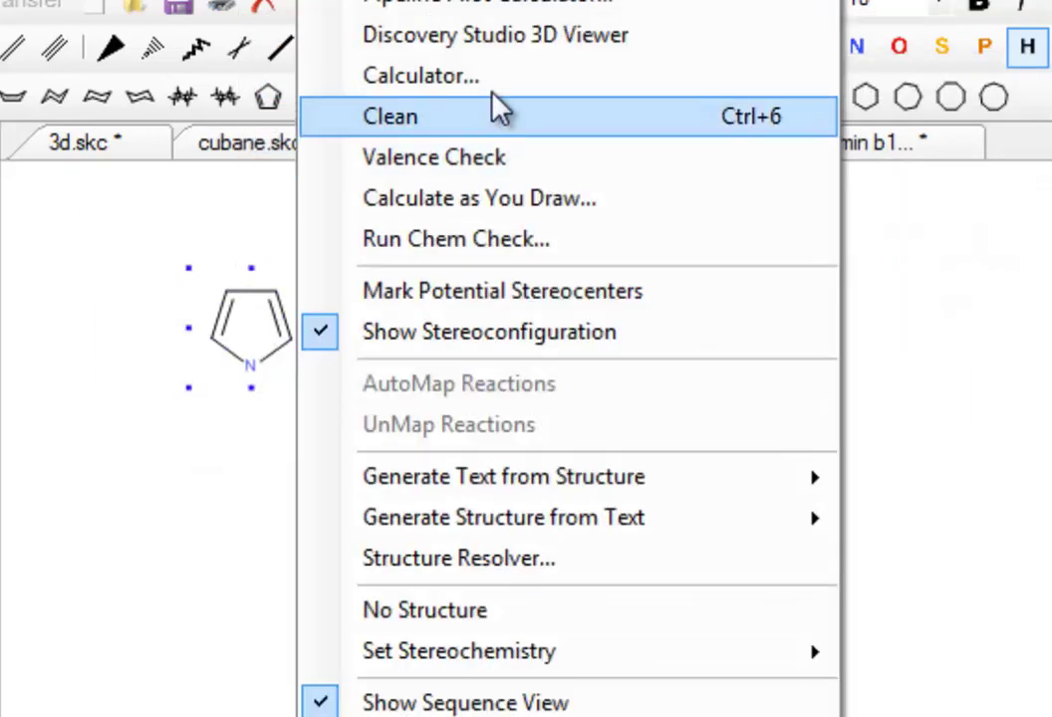
- Convert the selected pyrroles to 3D and display them as scaled ball-and-stick models
left_click(505, 52)
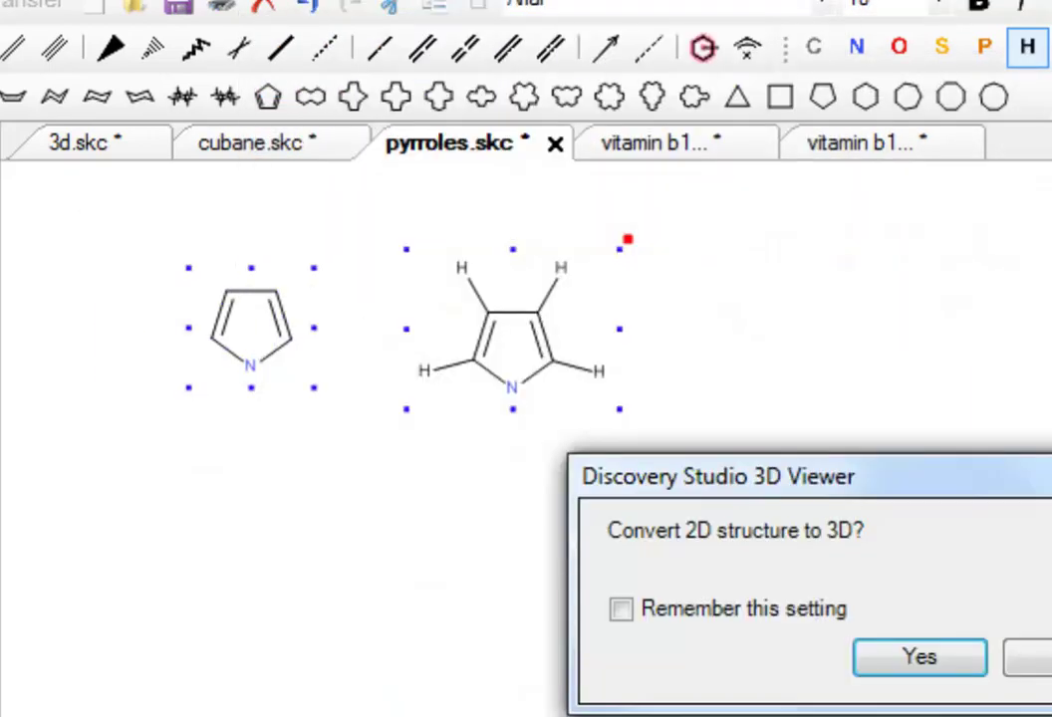
left_click(939, 672)
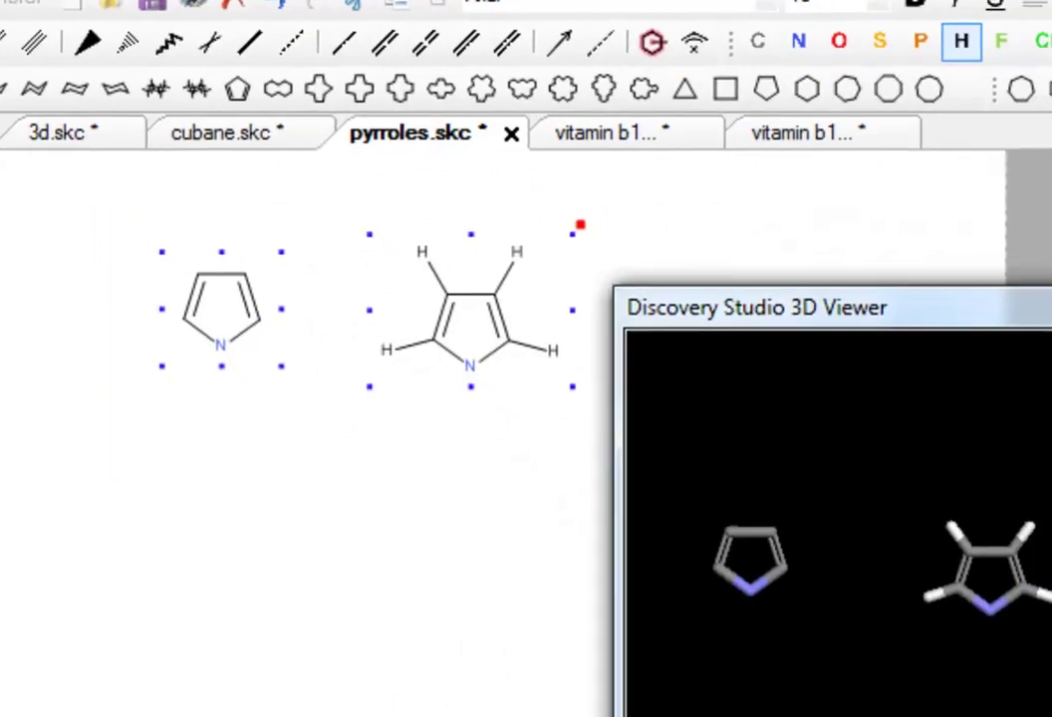
right_click(782, 364)
mouse_move(739, 453)
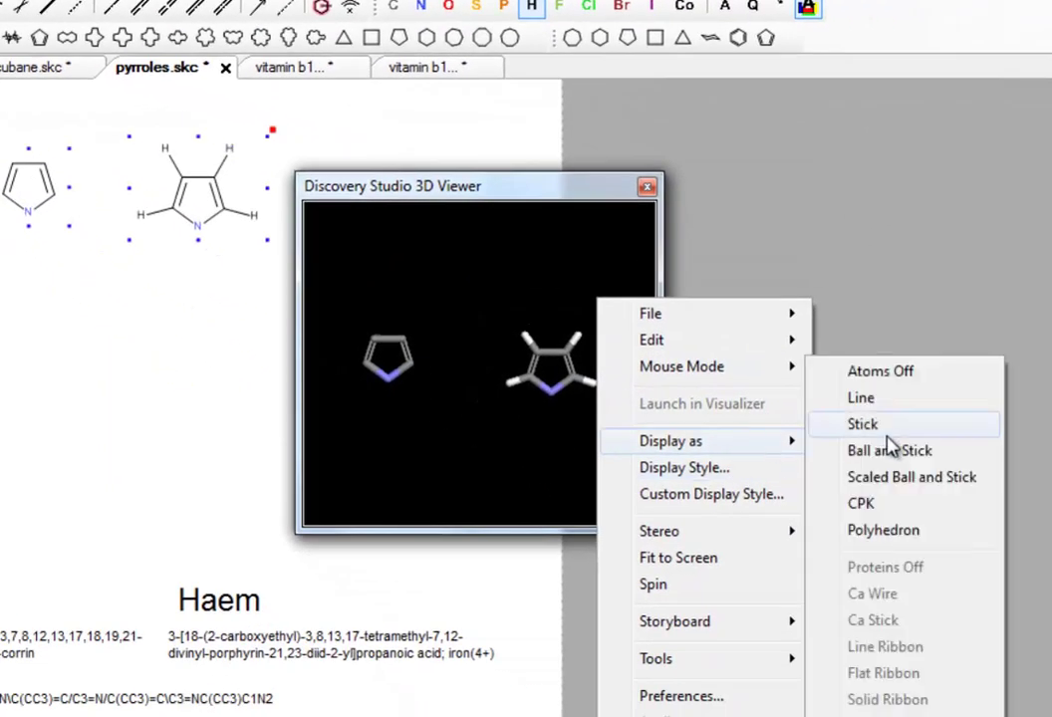
left_click(828, 480)
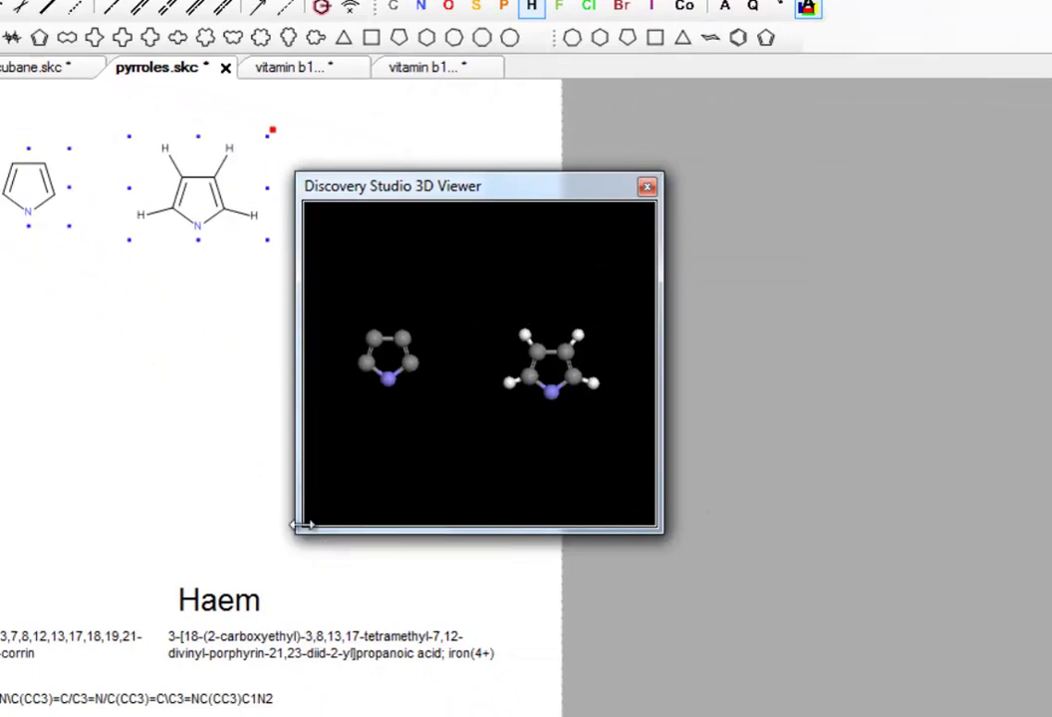
- Enlarge the 3D view and rotate the pyrroles to edge-on, then tilted ring views
left_click_drag(299, 526, 2, 656)
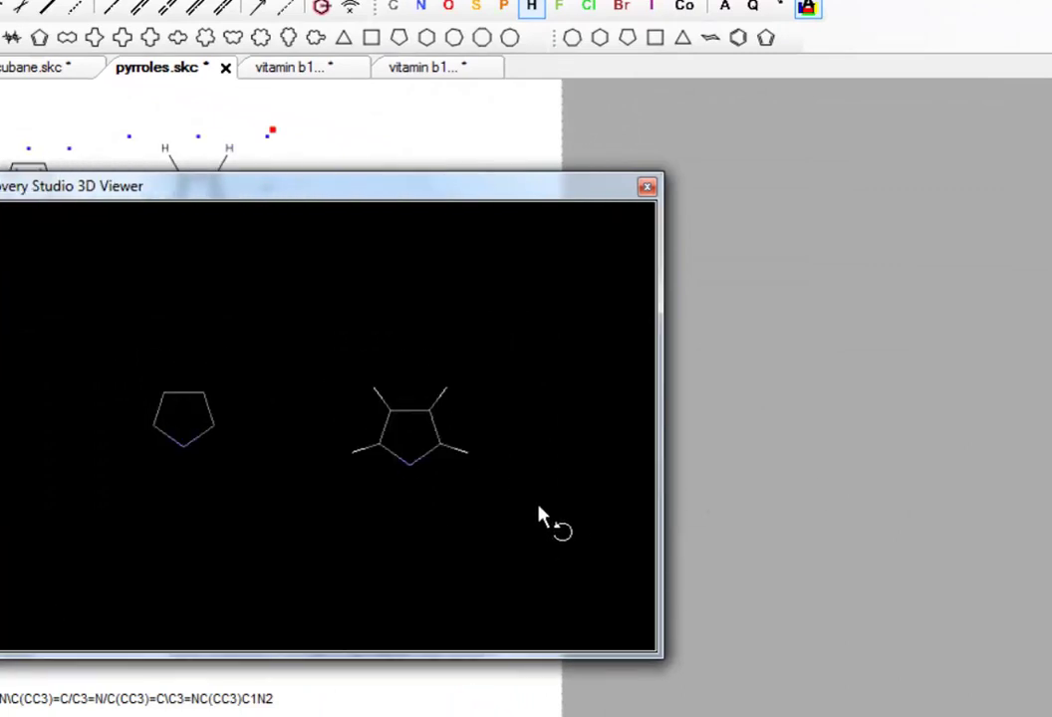
left_click_drag(538, 516, 535, 400)
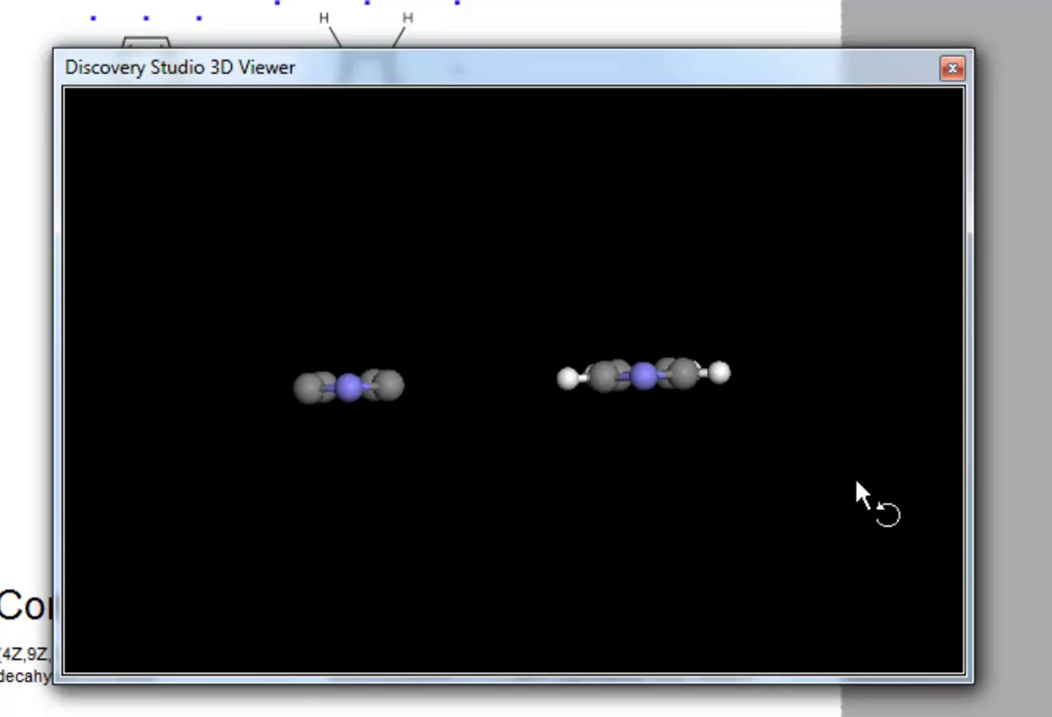
left_click_drag(857, 484, 822, 488)
- Close the Discovery Studio 3D Viewer to return to the pyrroles.skc sheet
left_click(953, 68)
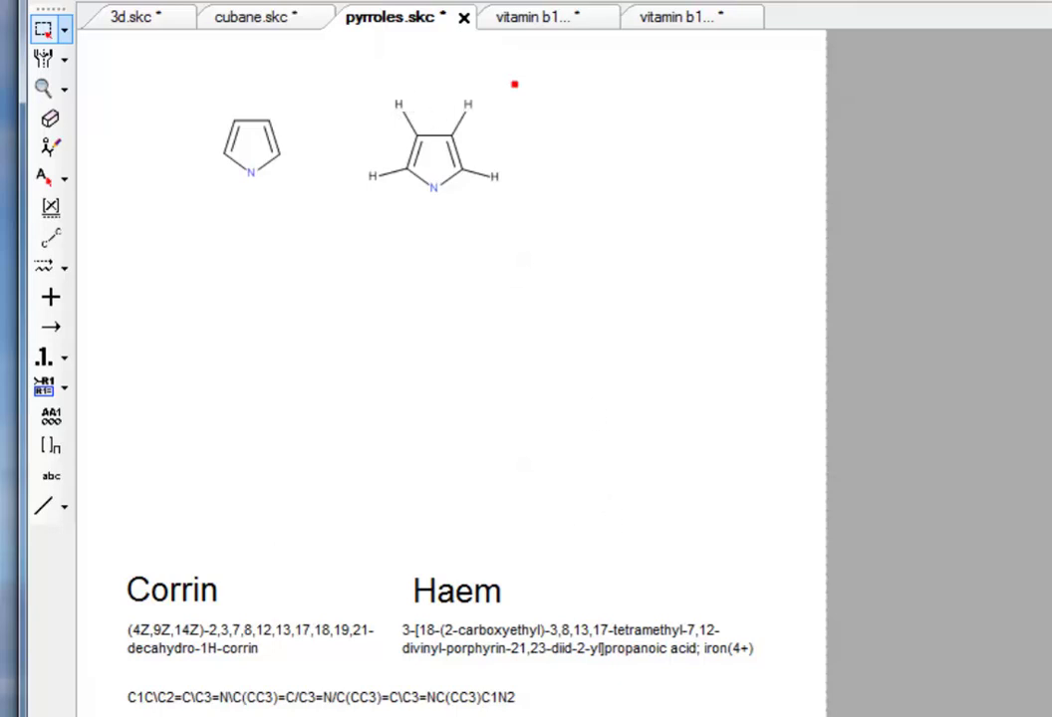
- Generate the ring structure from the IUPAC name 'corrin' and drag it down toward the Corrin heading
left_click(309, 0)
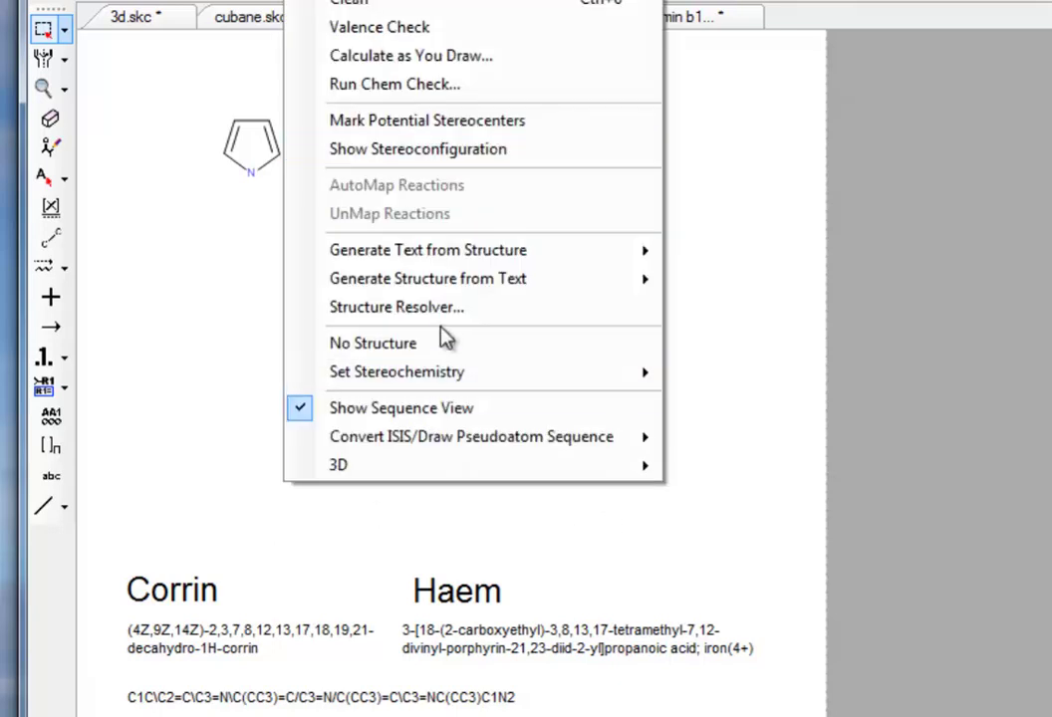
mouse_move(447, 282)
left_click(758, 285)
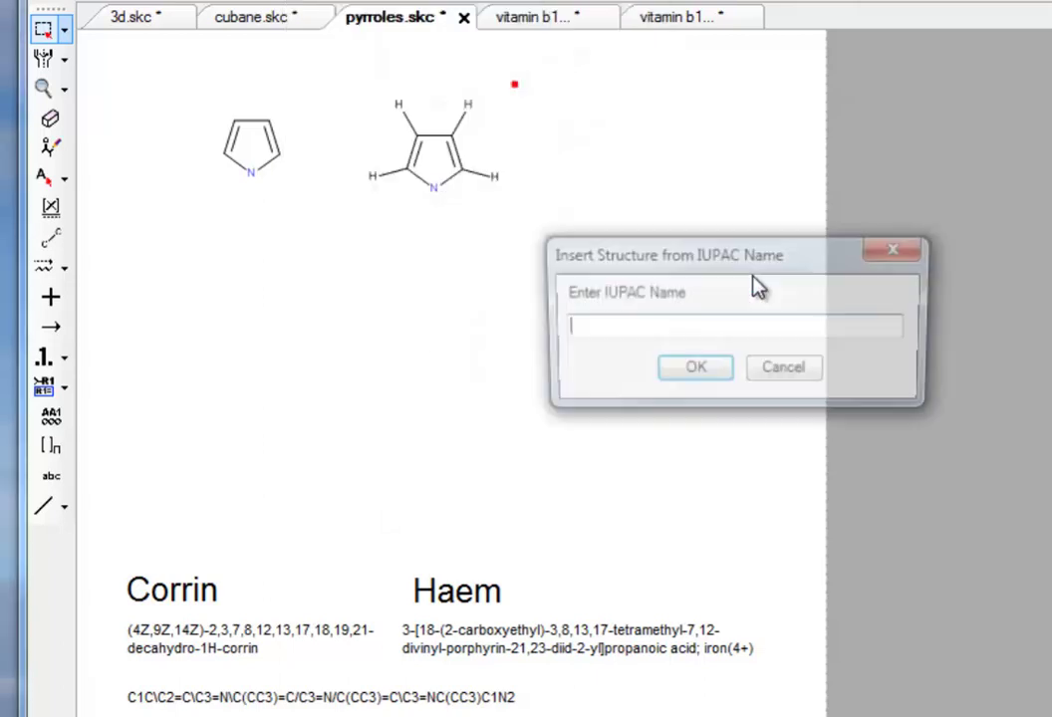
type("corrin")
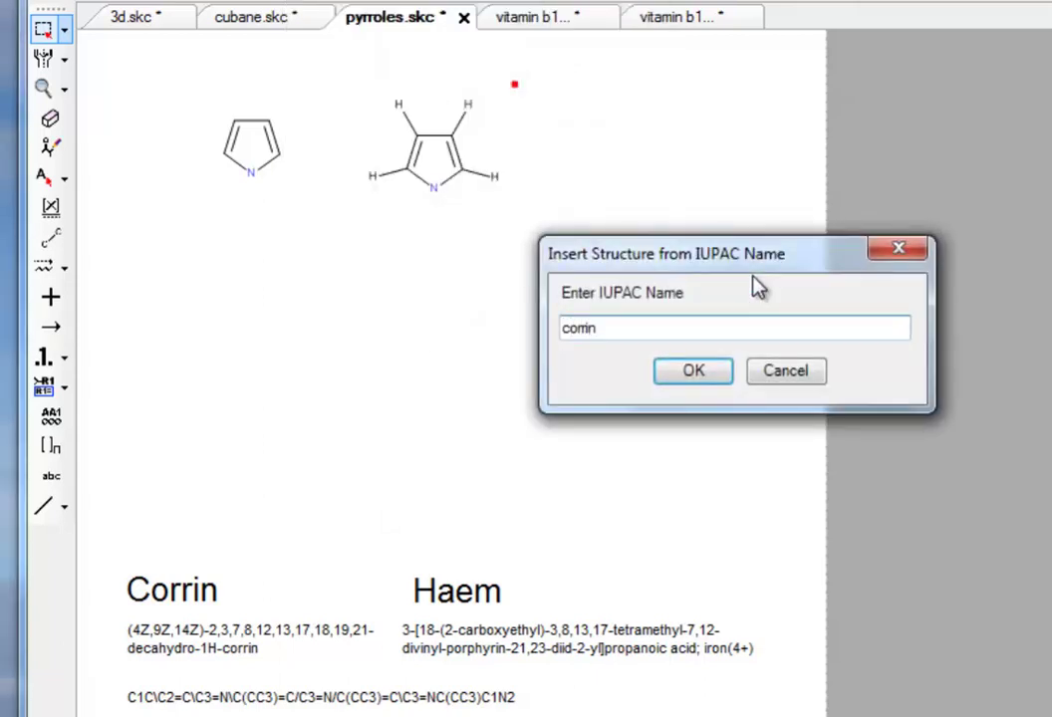
key("Return")
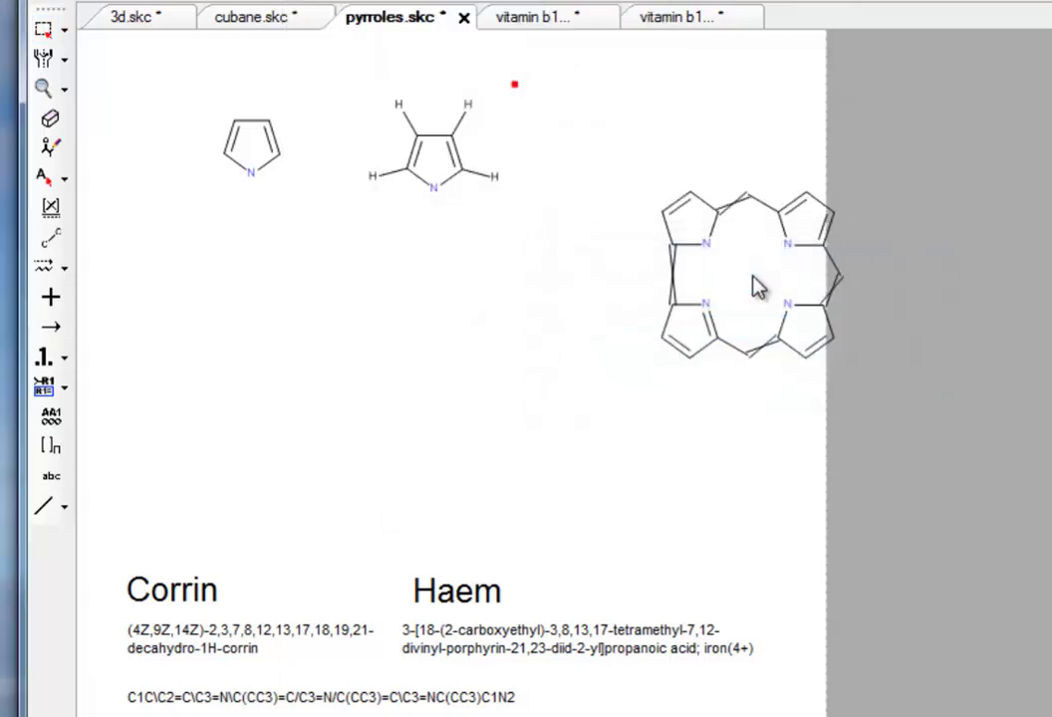
left_click(672, 272)
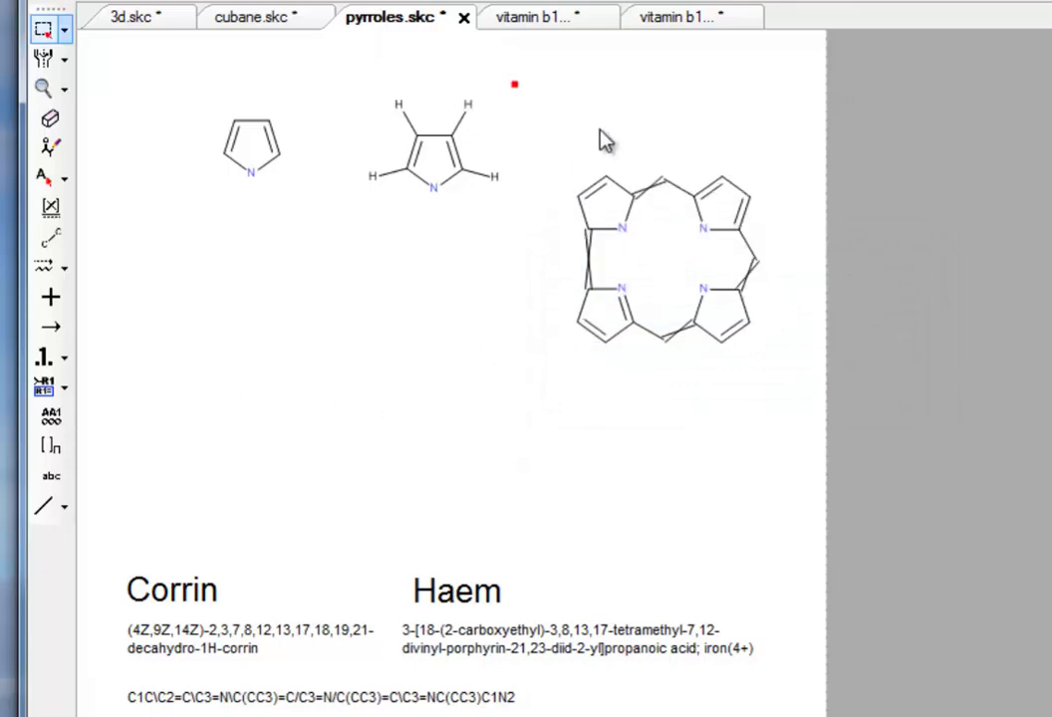
left_click_drag(571, 125, 768, 373)
left_click_drag(699, 324, 264, 475)
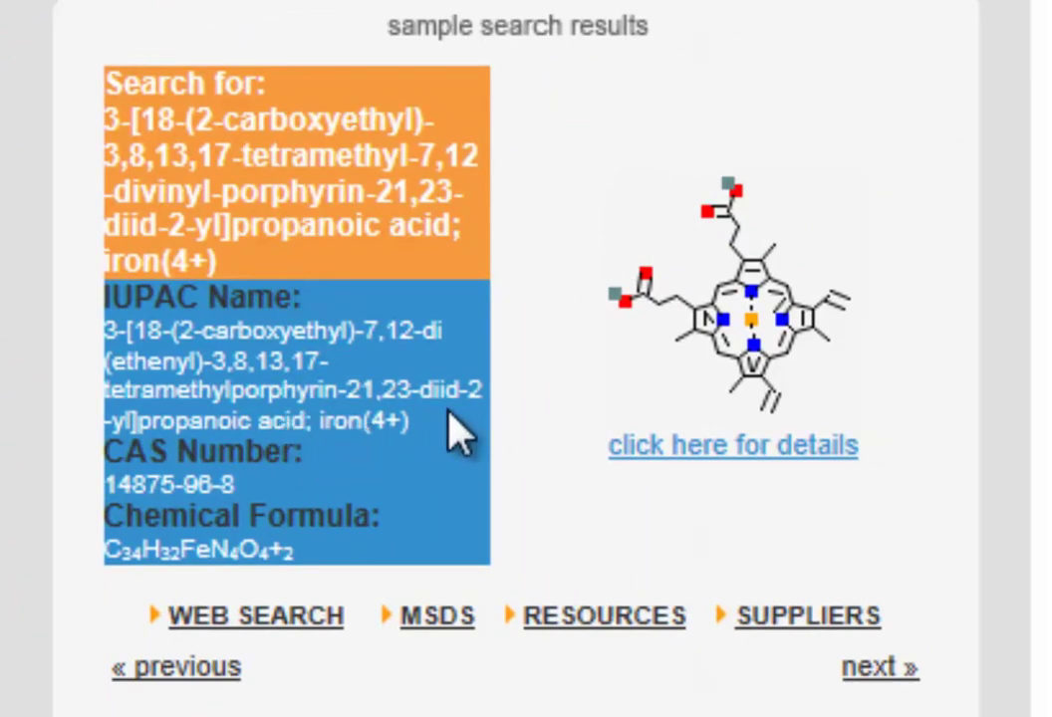
- Select the complete haem IUPAC name in the ChemIndustry.com search result
left_click_drag(435, 423, 111, 333)
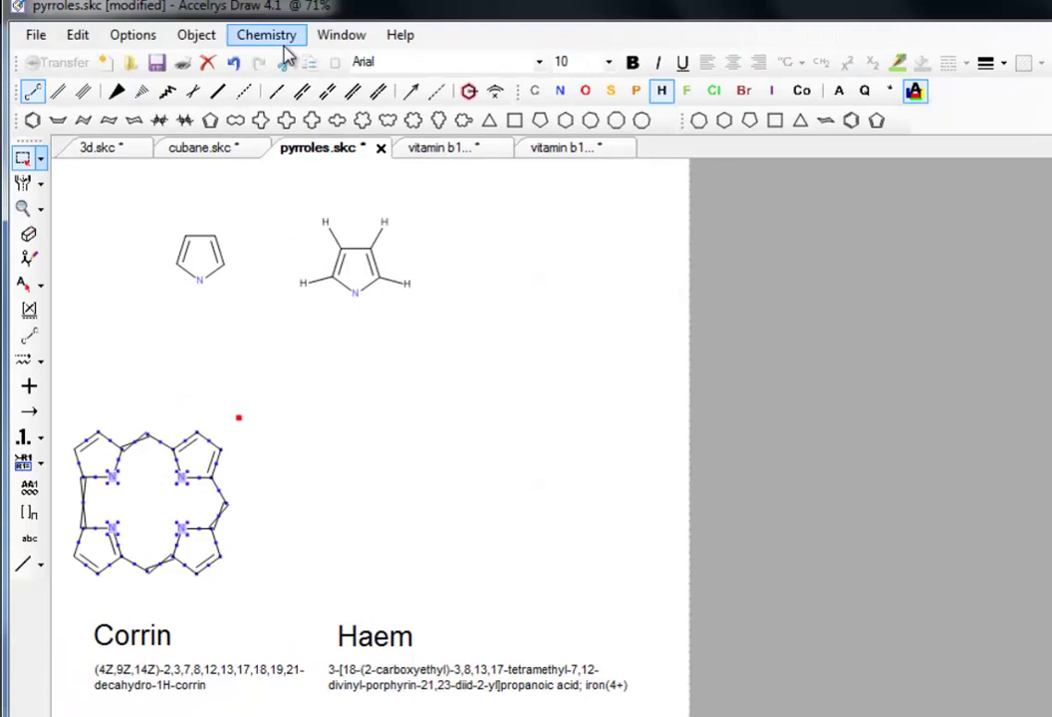
- Generate the haem structure by pasting its copied IUPAC name into the IUPAC Name generator
left_click(279, 38)
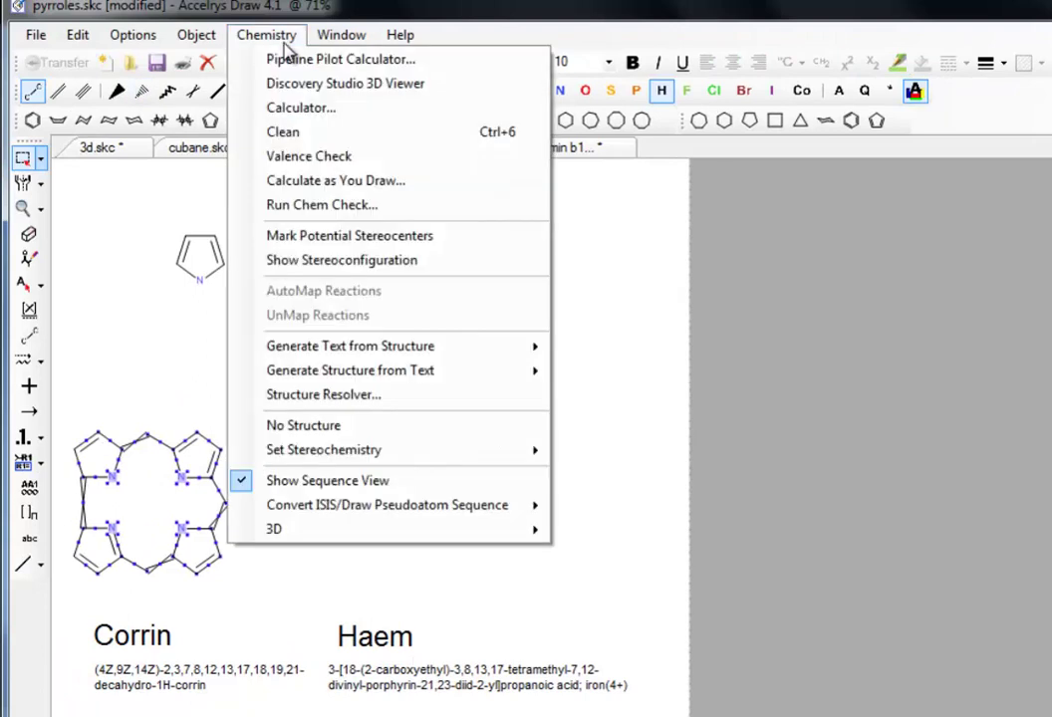
mouse_move(265, 370)
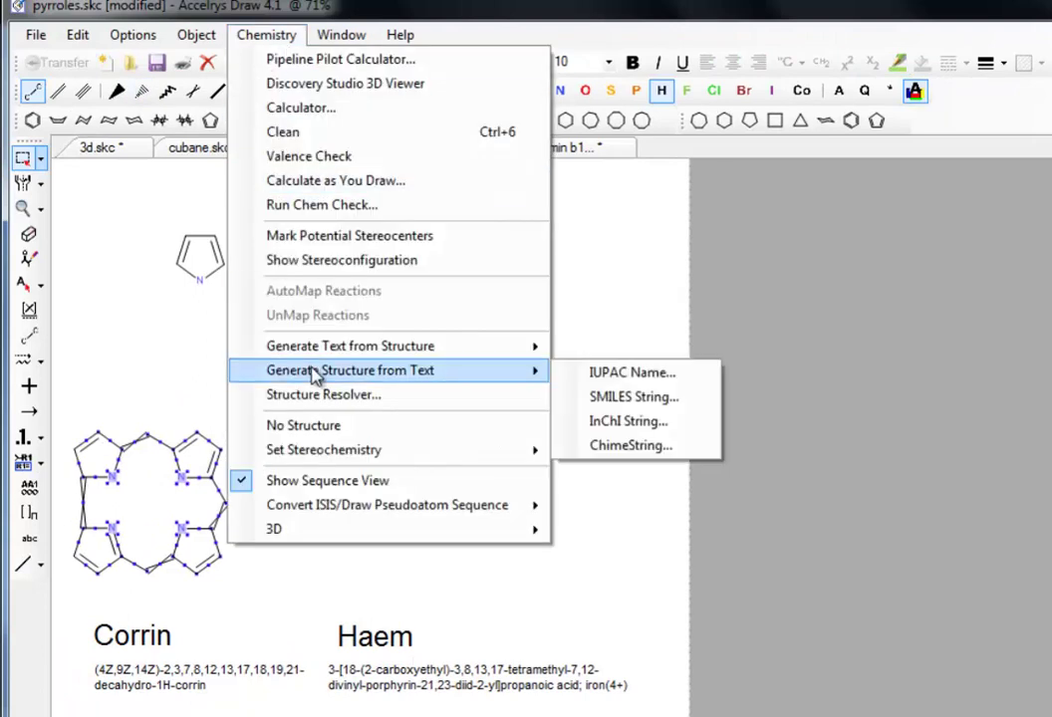
left_click(601, 375)
type("3-[18-(2-carboxyethyl)-3,8,13,17-tetramethyl-7,12-divinyl-porphyrin-21,23-diid-2-yl]propanoic acid; iron(4+)")
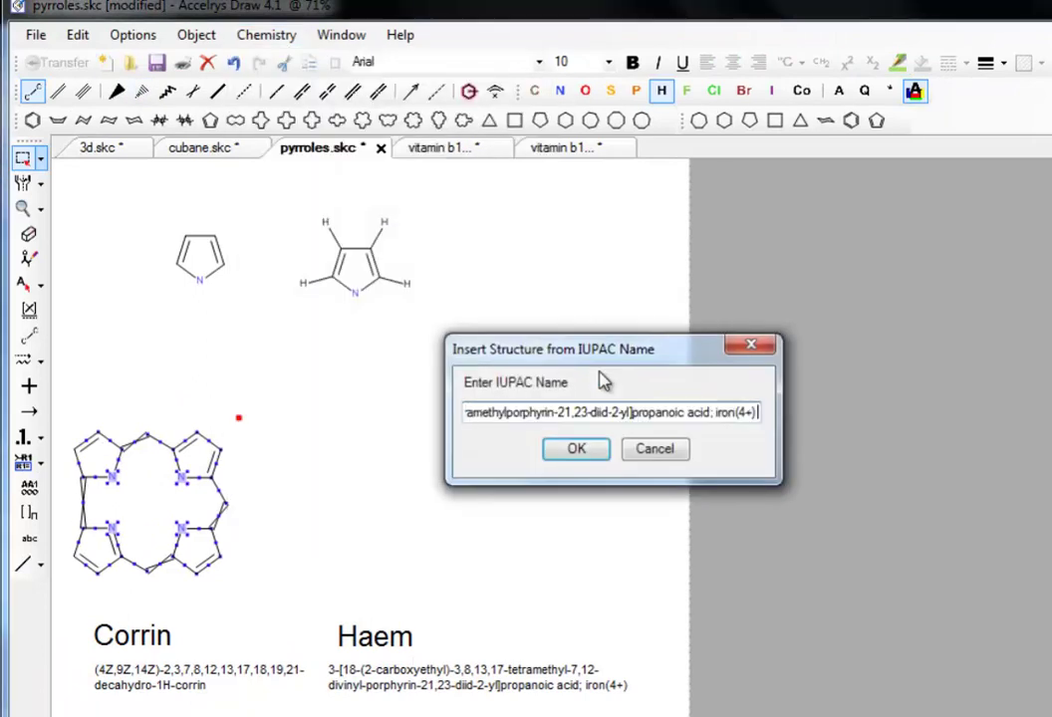
left_click(584, 456)
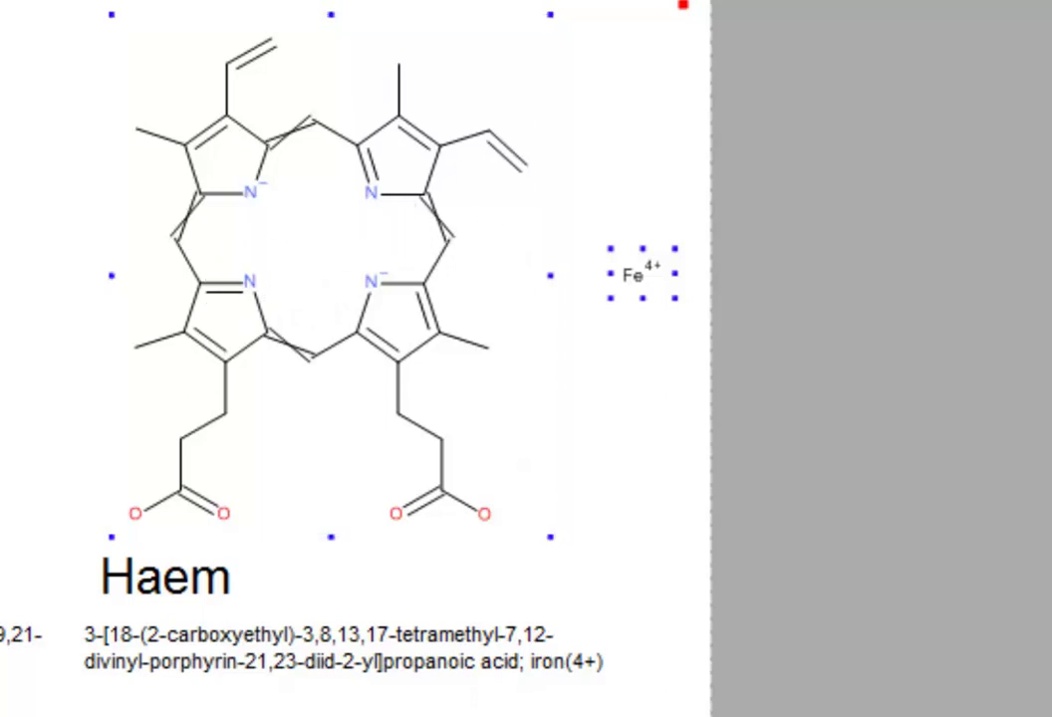
- Deselect the haem drawing and drag the Fe4+ ion into the centre of the porphyrin ring
left_click(838, 8)
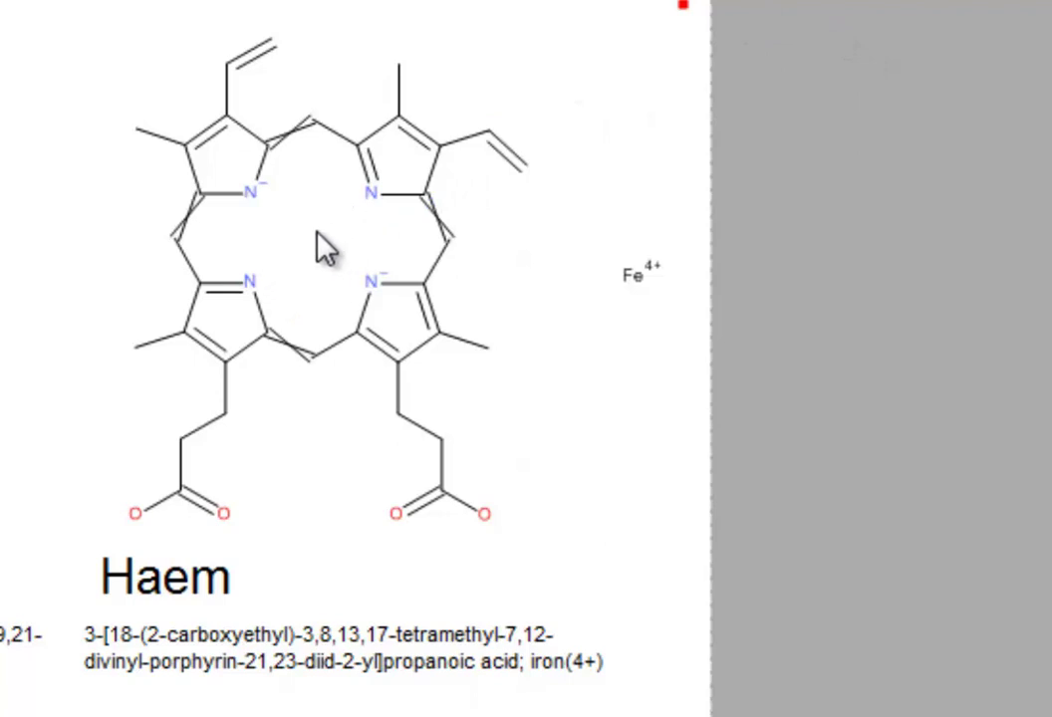
left_click_drag(637, 275, 316, 242)
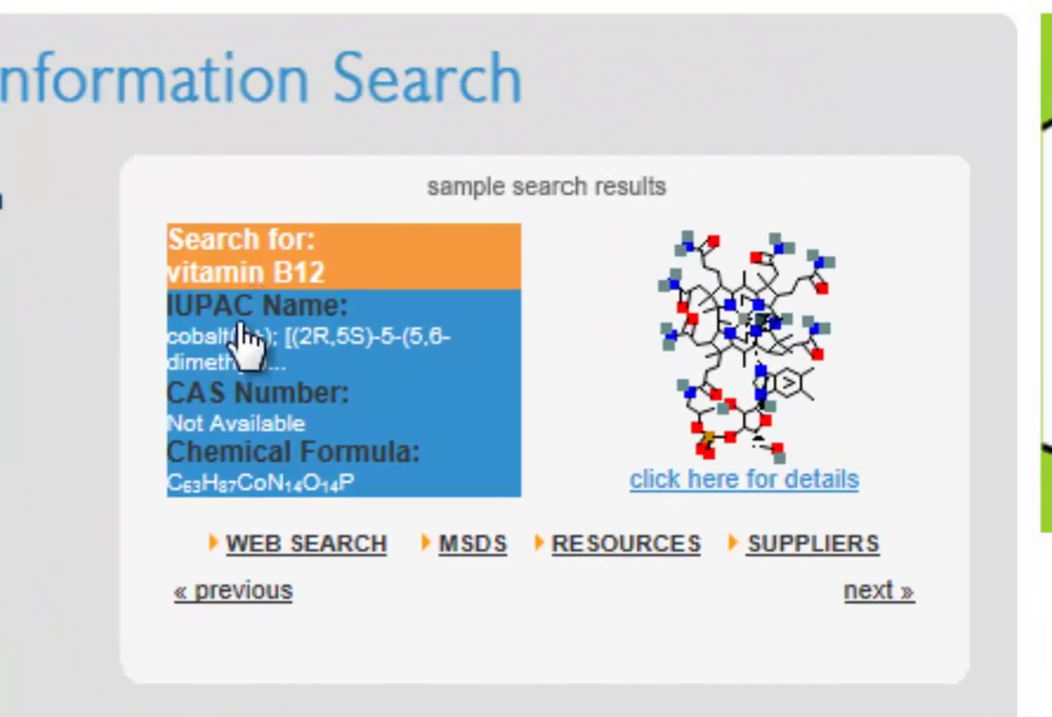
- Select the whole vitamin B12 IUPAC name, from its start to the final word 'cyanide'
mouse_move(211, 375)
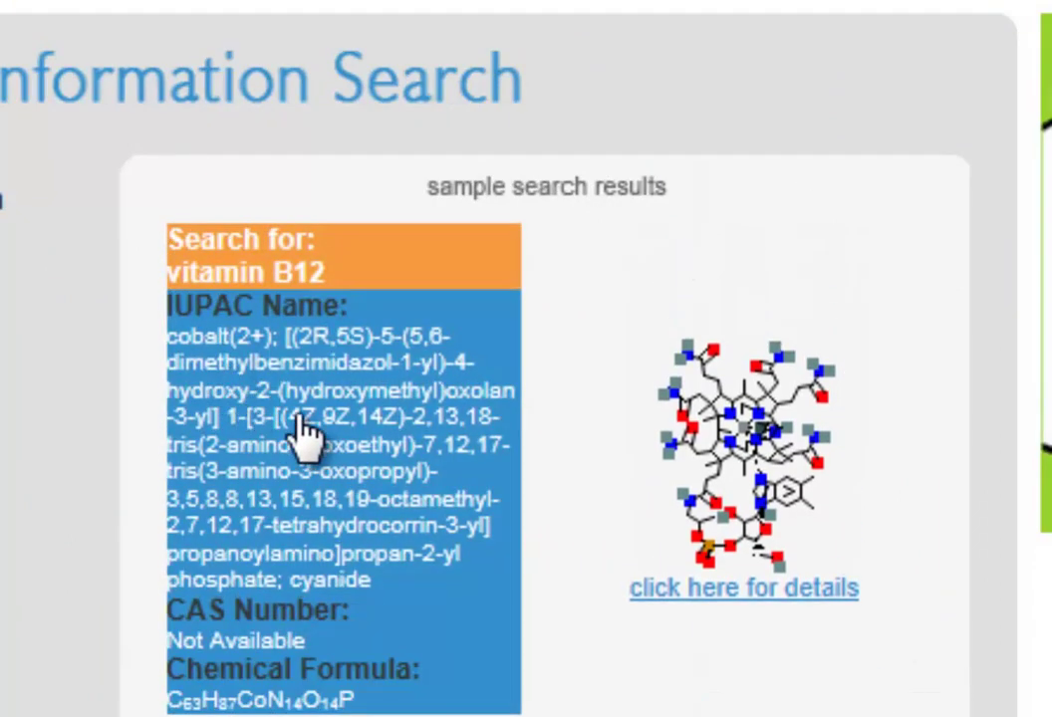
double_click(363, 581)
left_click_drag(284, 583, 179, 351)
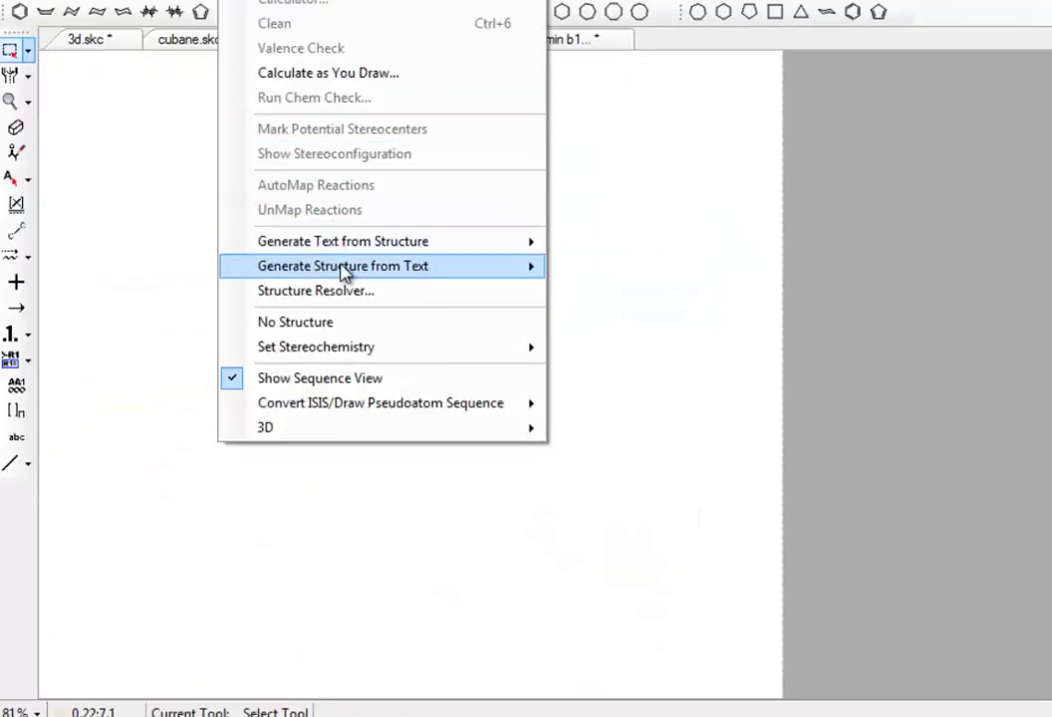
- Paste the vitamin B12 IUPAC name into the IUPAC Name generator and place the resulting structure
mouse_move(351, 257)
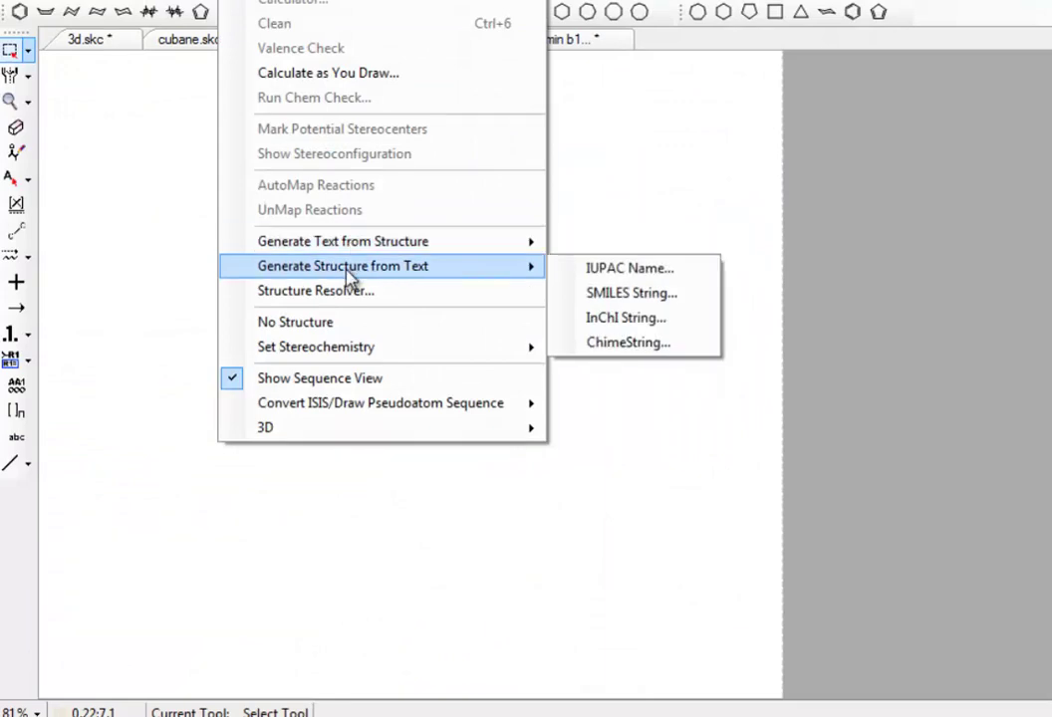
left_click(635, 273)
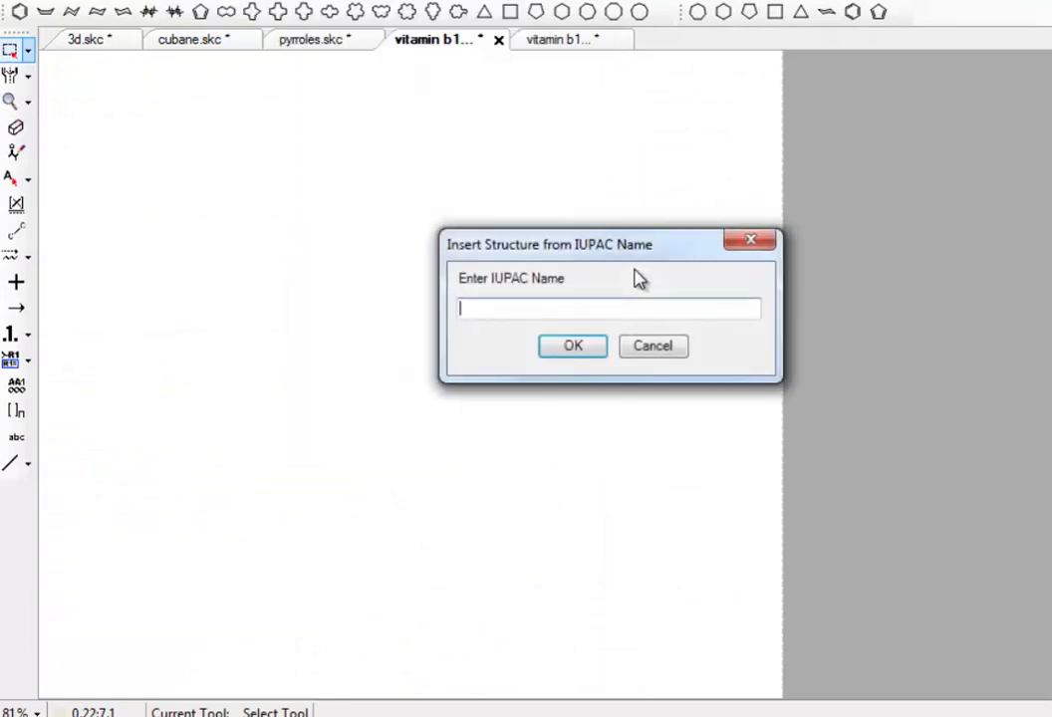
key("ctrl+v")
left_click(581, 352)
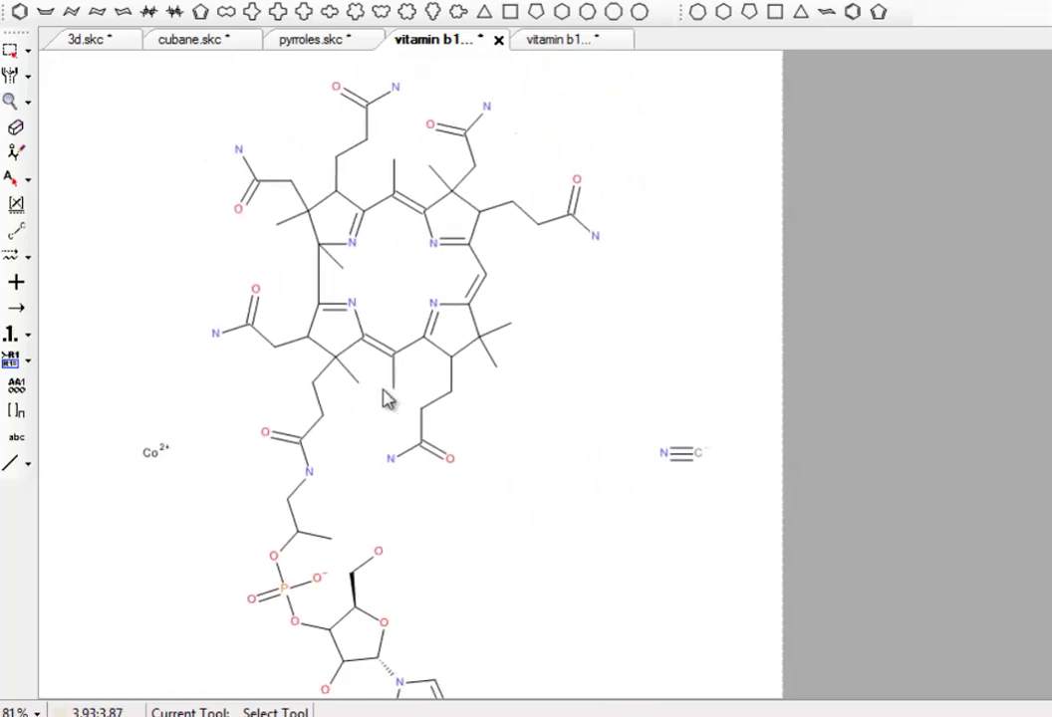
left_click(388, 398)
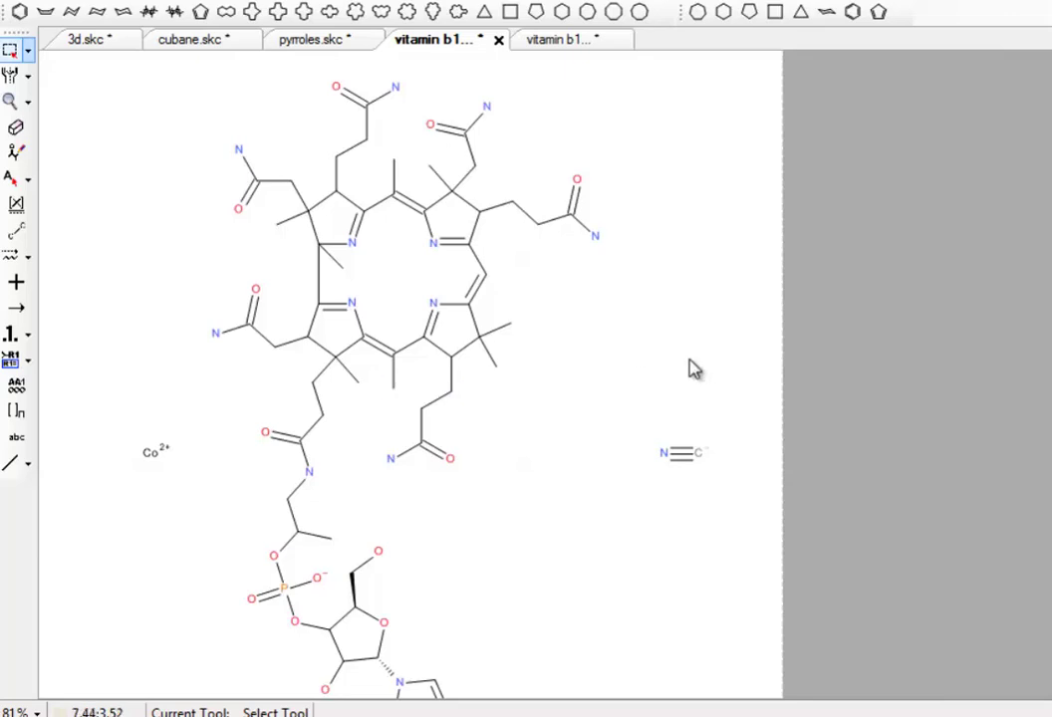
- Select all and shrink the vitamin B12 drawing, declining to apply the scale to new structures
key("ctrl+a")
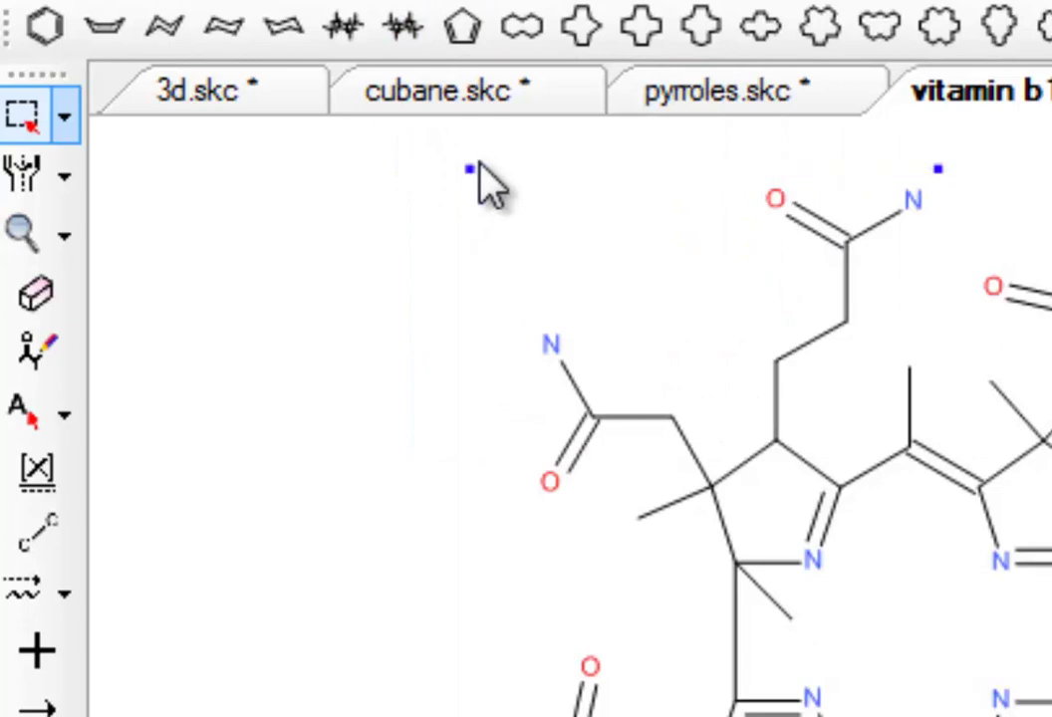
left_click_drag(469, 171, 761, 576)
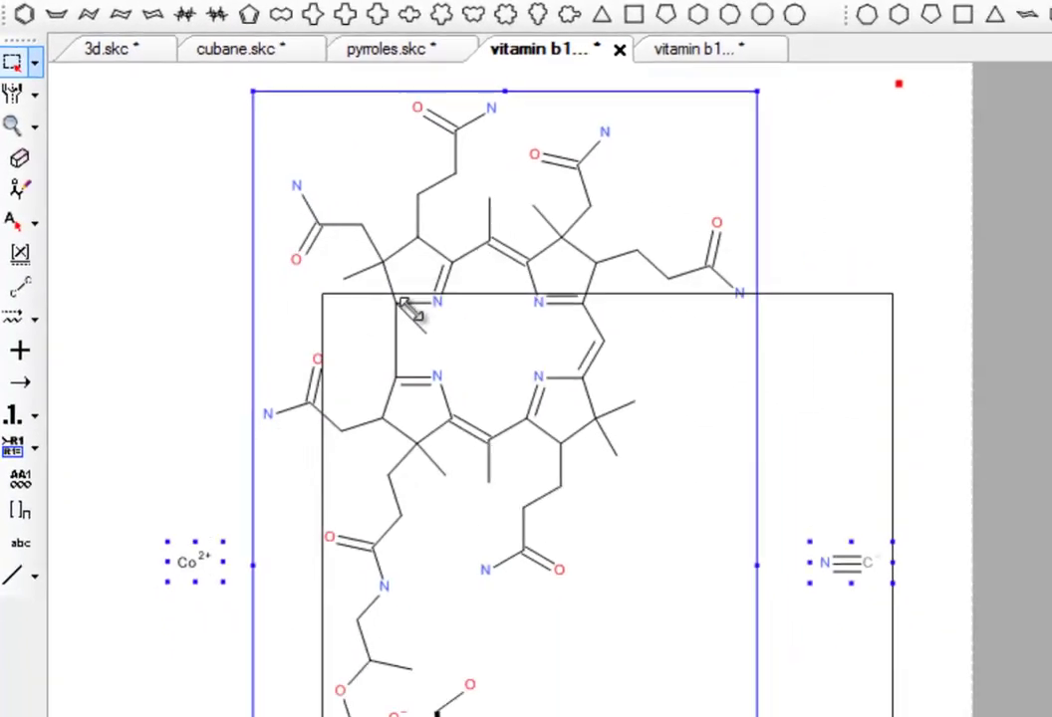
left_click_drag(408, 309, 479, 400)
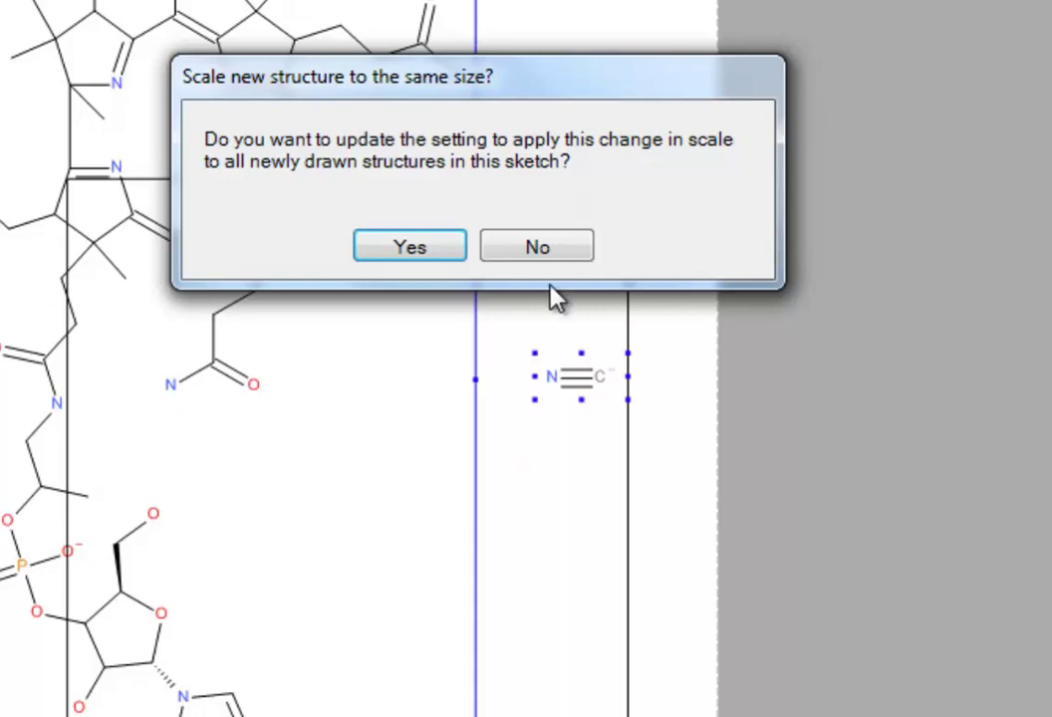
left_click(536, 247)
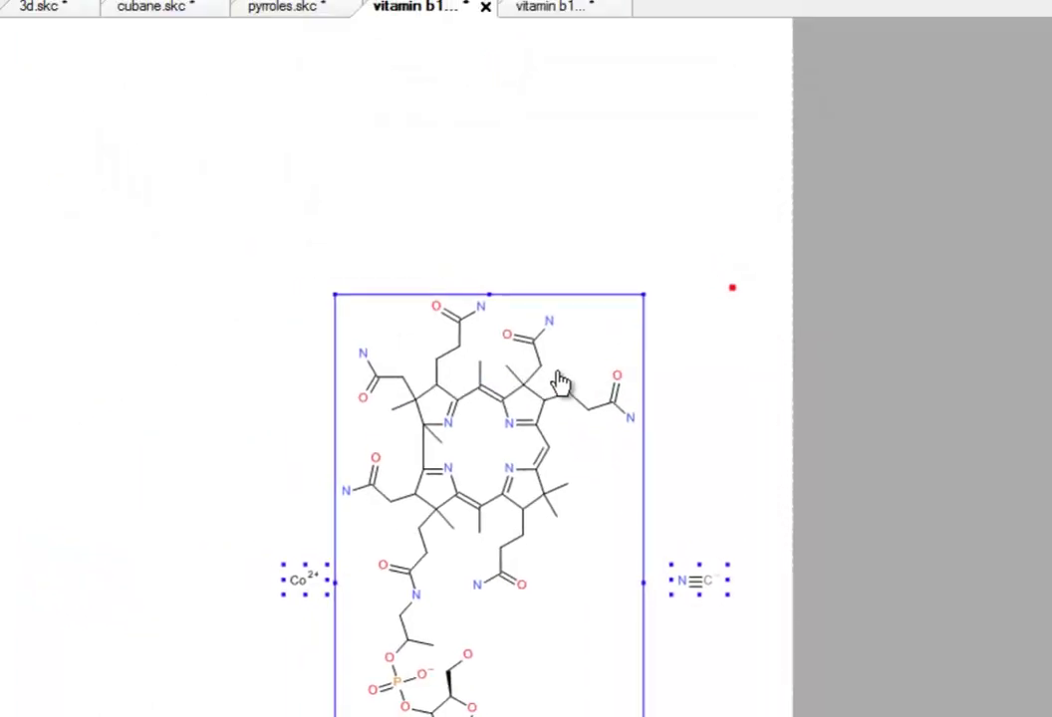
- Move the drawing up and left, then drag the Co2+ ion into the corrin ring centre
left_click_drag(558, 381, 375, 218)
left_click(768, 288)
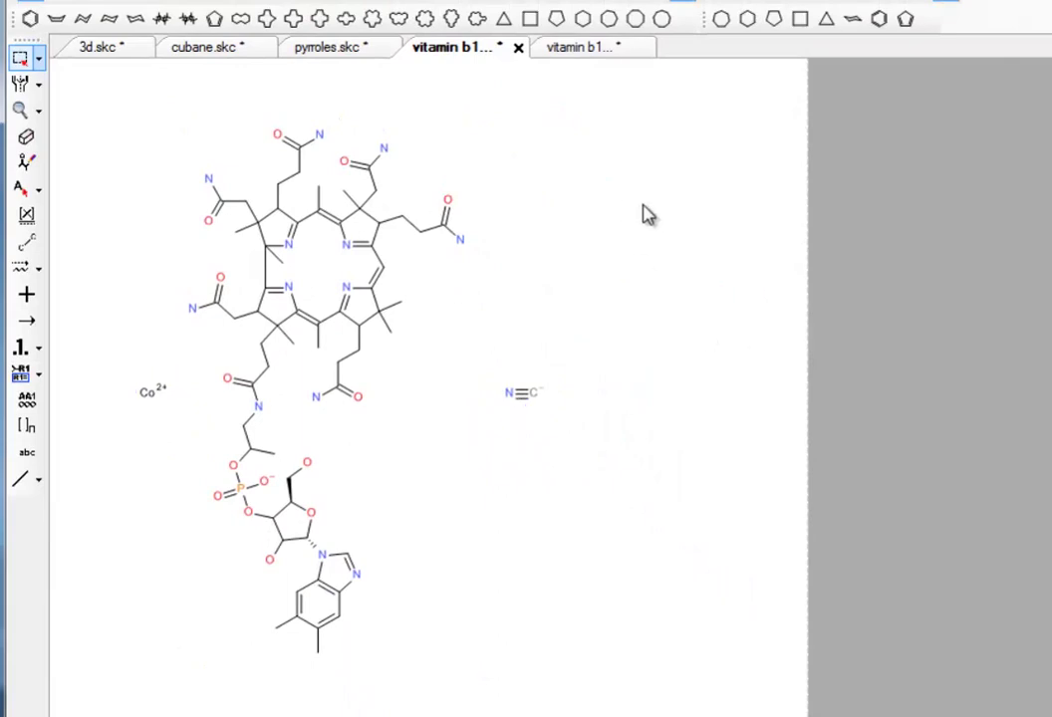
left_click_drag(156, 395, 331, 274)
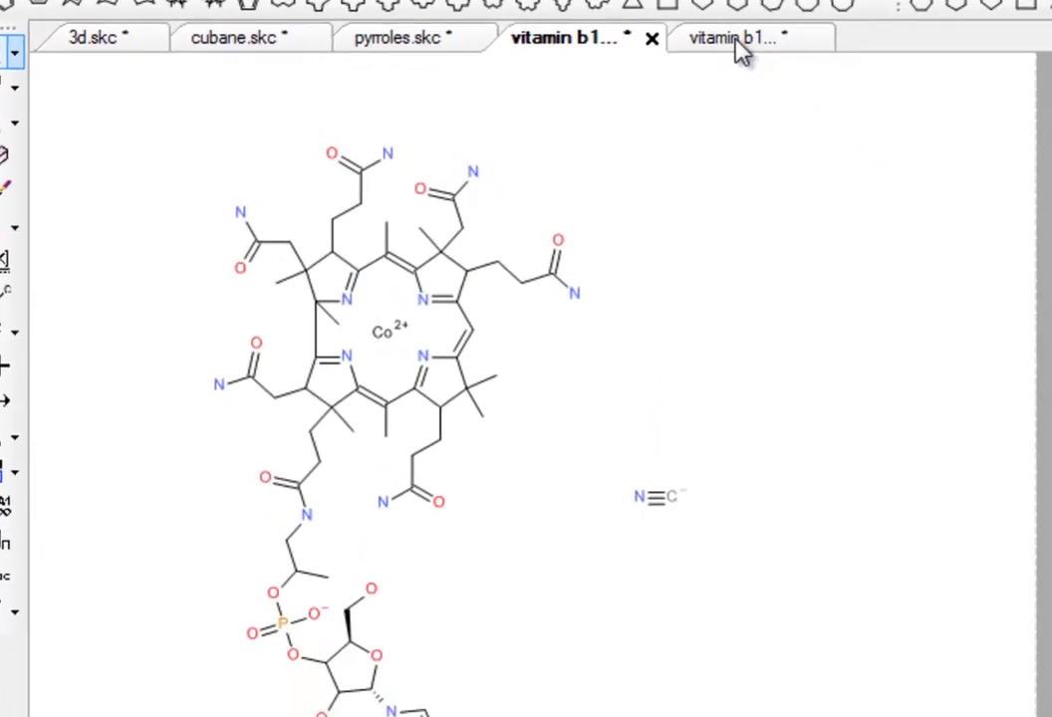
- Switch to the second vitamin B12 sheet and scroll down to the molecular-model photo and back
left_click(738, 44)
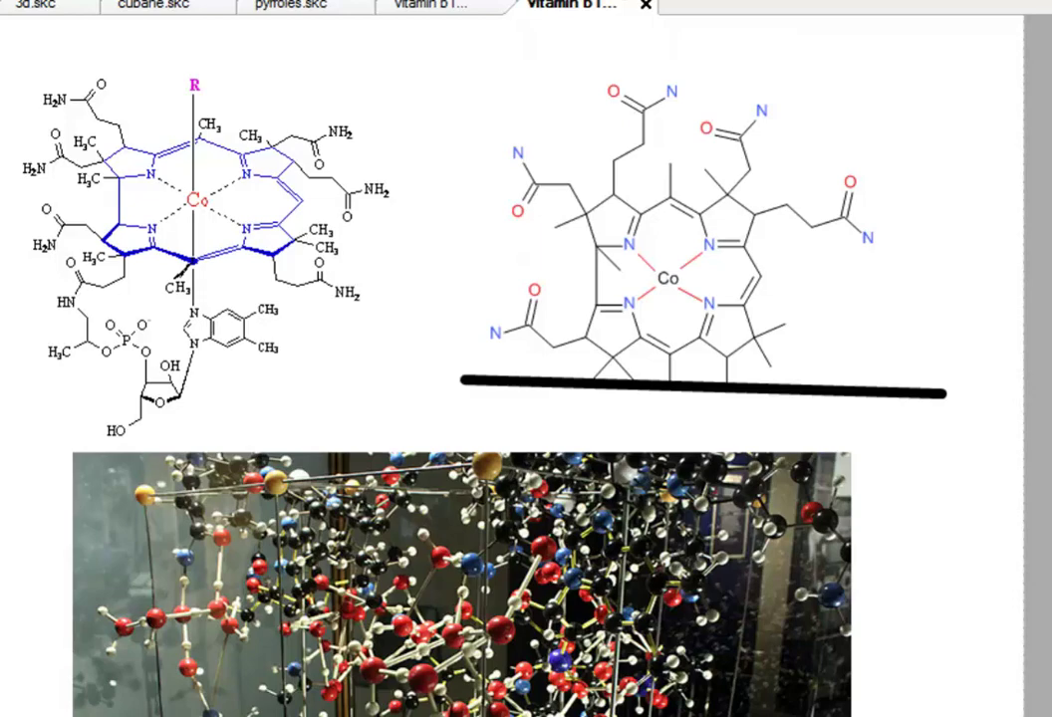
scroll(458, 378, "down", 5)
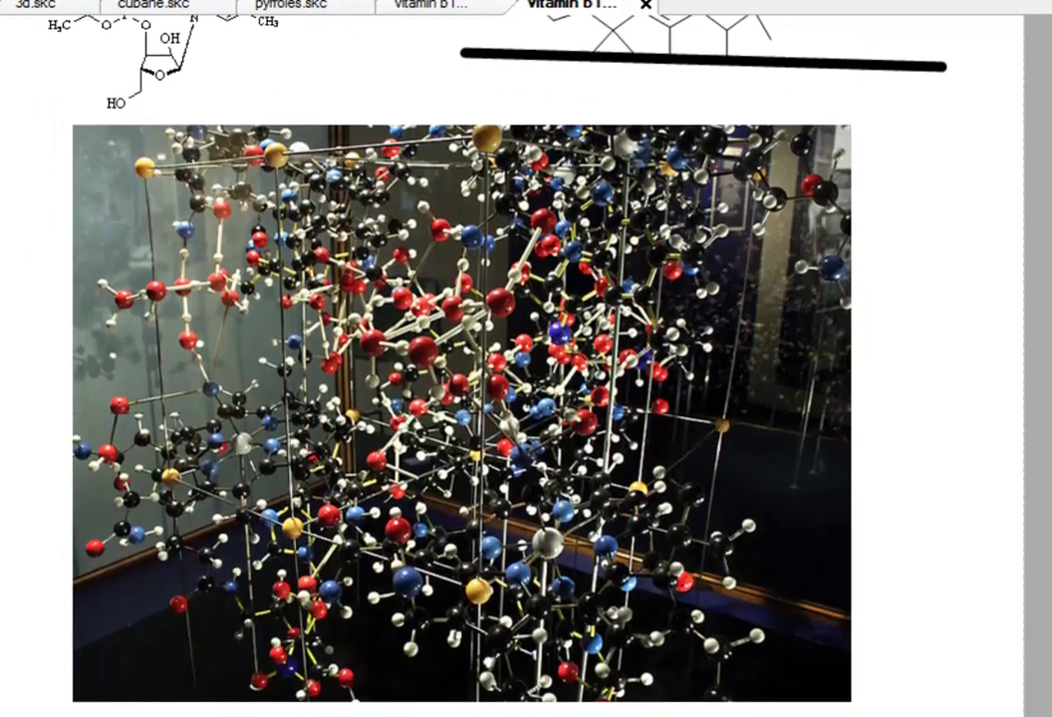
scroll(458, 398, "down", 1)
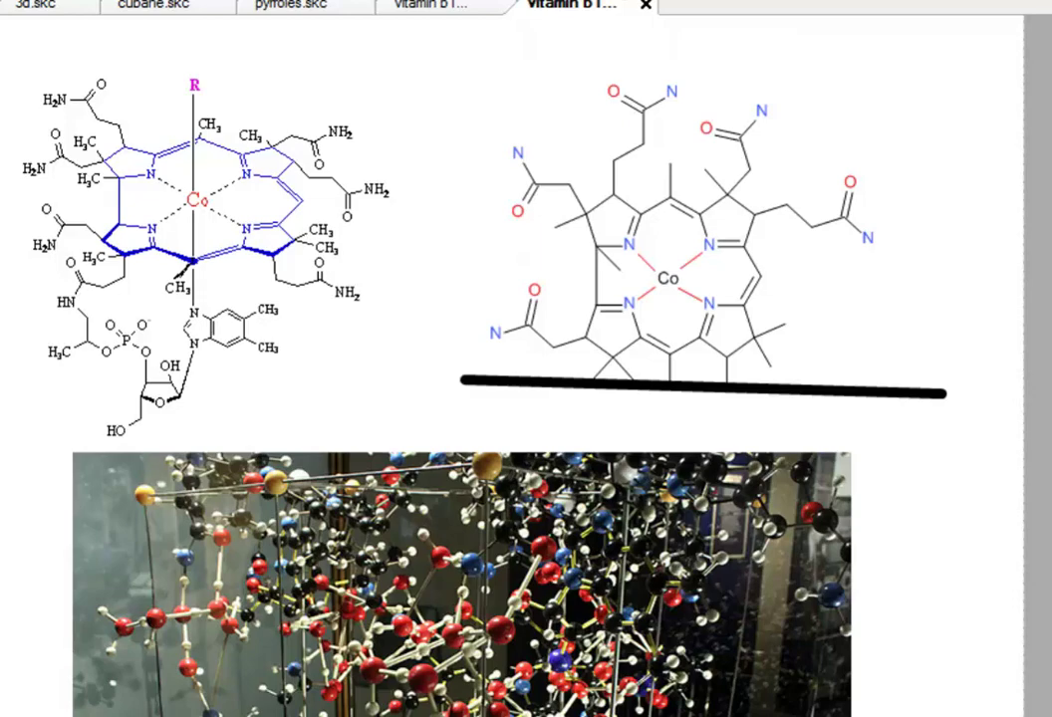
scroll(526, 378, "down", 8)
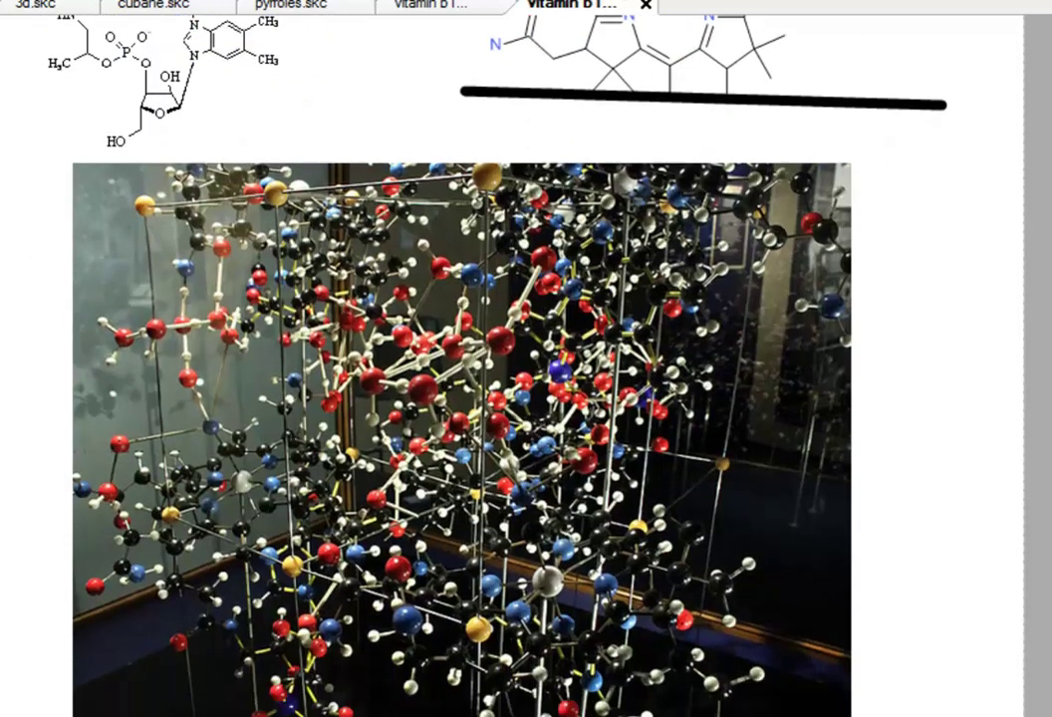
scroll(526, 378, "up", 7)
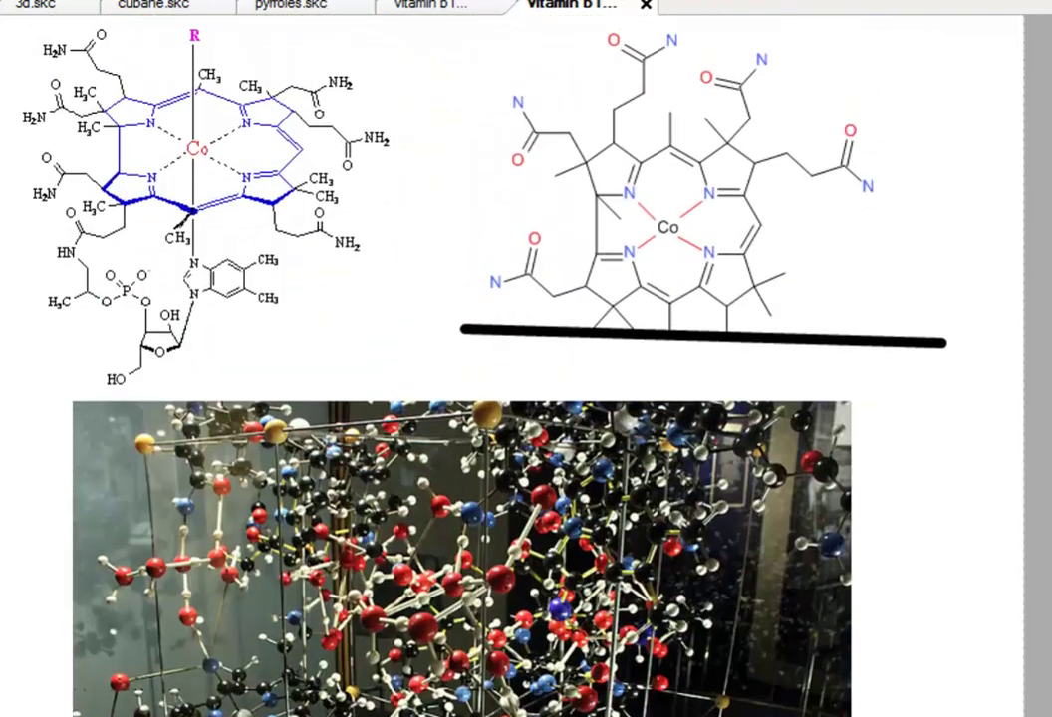